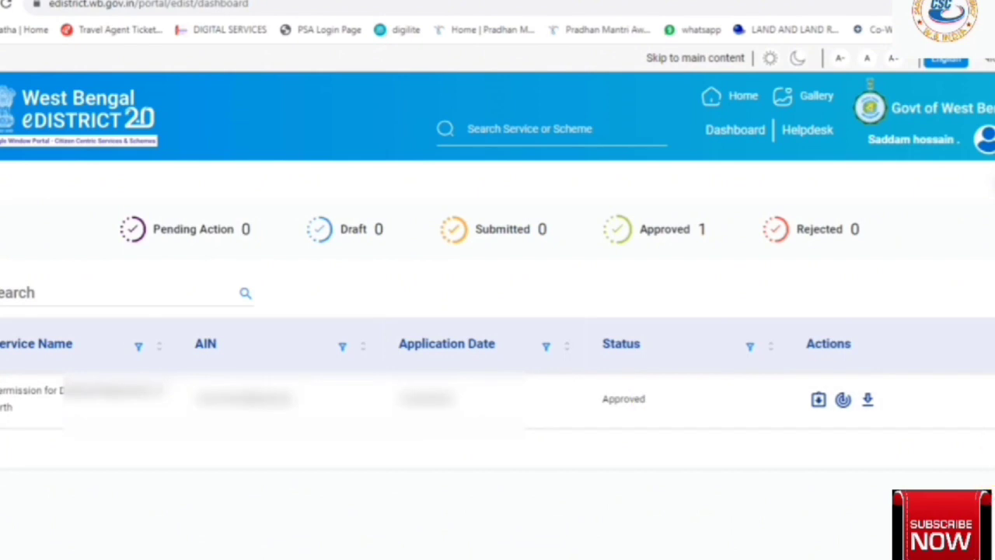
Start an Income Certificate application from the Certificates services and review its eligibility and document requirements.
{"action": "left_click", "coordinate": [993, 185]}
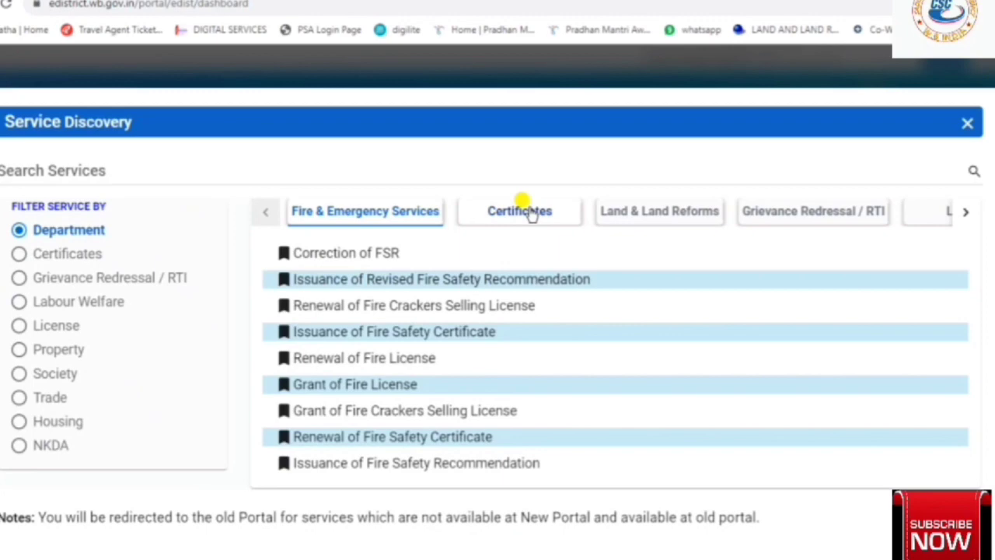
{"action": "left_click", "coordinate": [532, 213]}
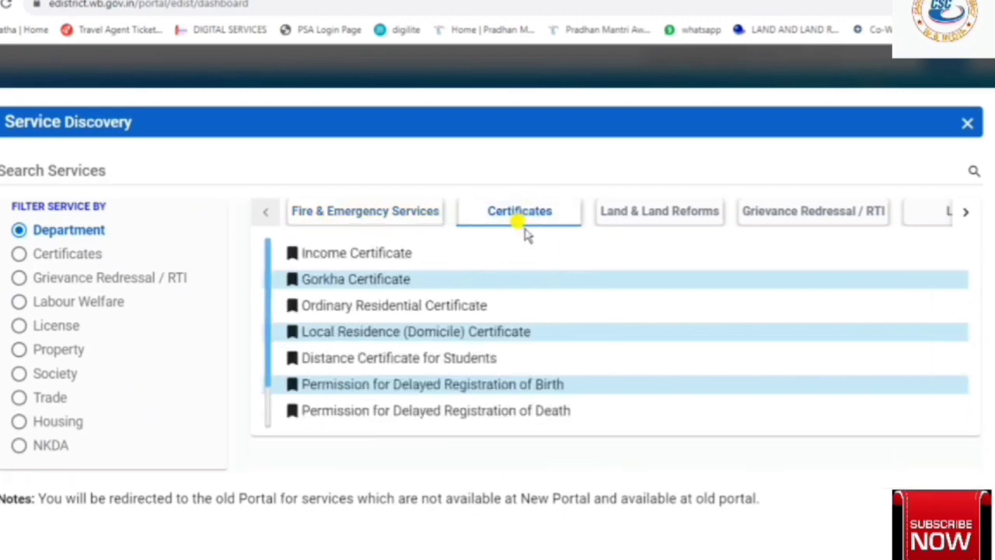
{"action": "left_click", "coordinate": [370, 259]}
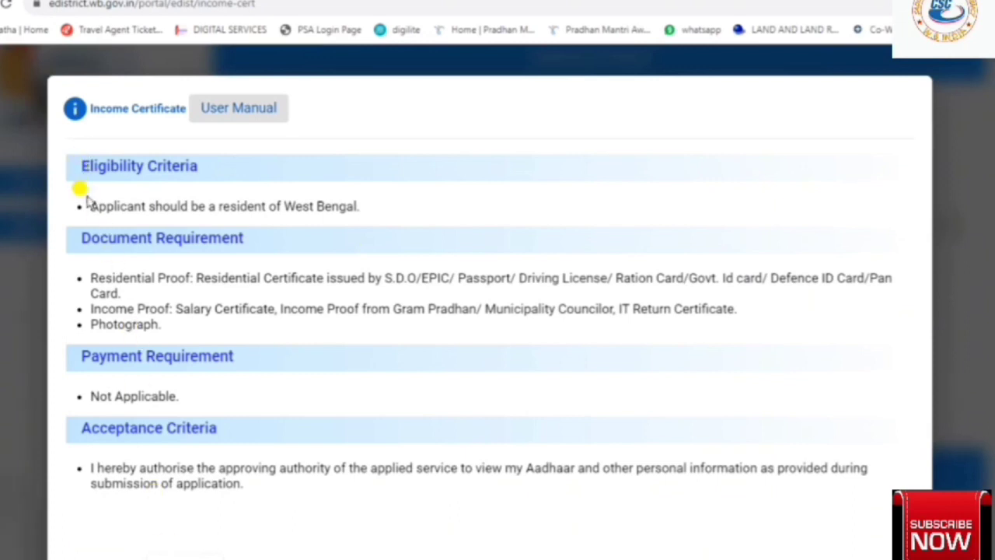
{"action": "left_click_drag", "start_coordinate": [90, 206], "coordinate": [287, 261]}
{"action": "left_click_drag", "start_coordinate": [115, 277], "coordinate": [280, 309]}
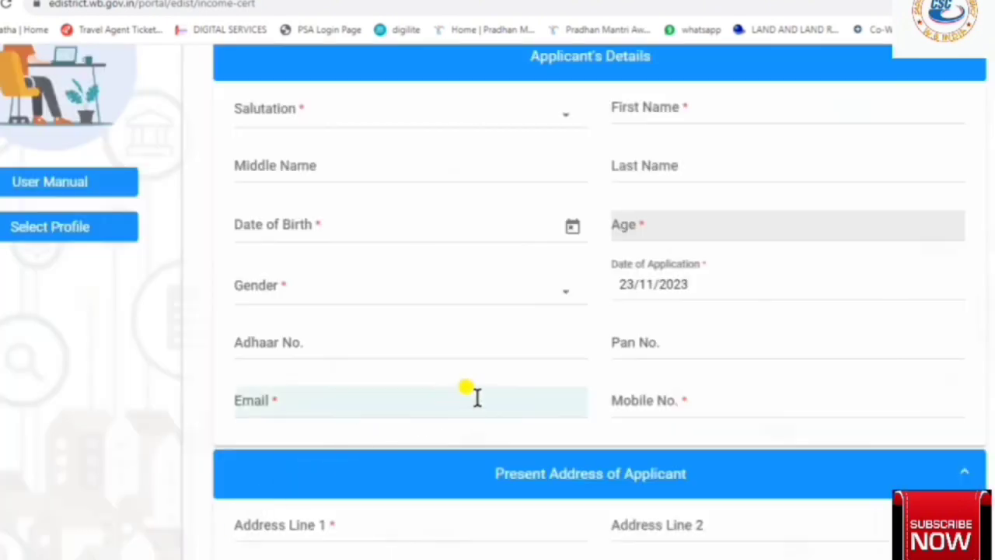
Set the applicant's salutation to Mr.
{"action": "scroll", "coordinate": [526, 384], "scroll_direction": "up", "scroll_amount": 3}
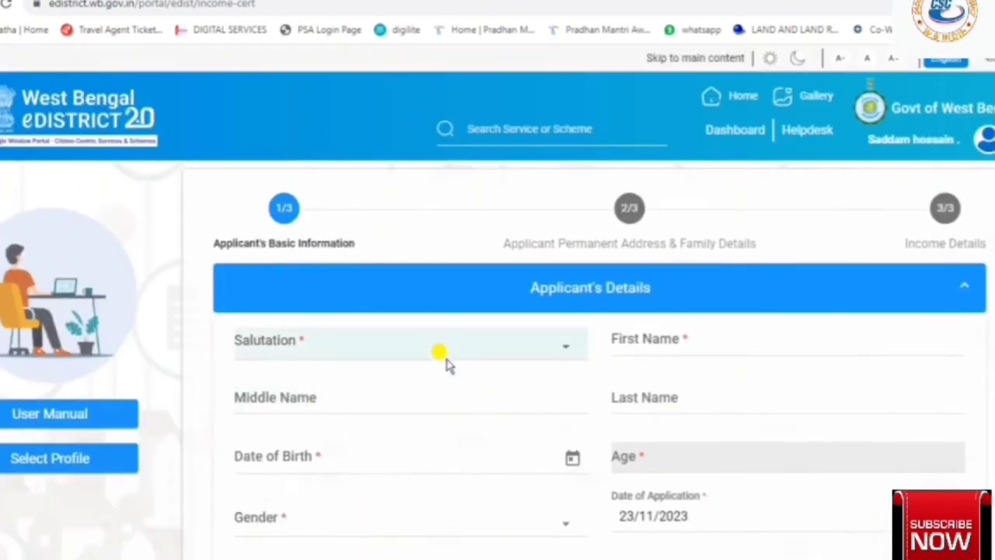
{"action": "left_click", "coordinate": [365, 363]}
{"action": "left_click", "coordinate": [324, 386]}
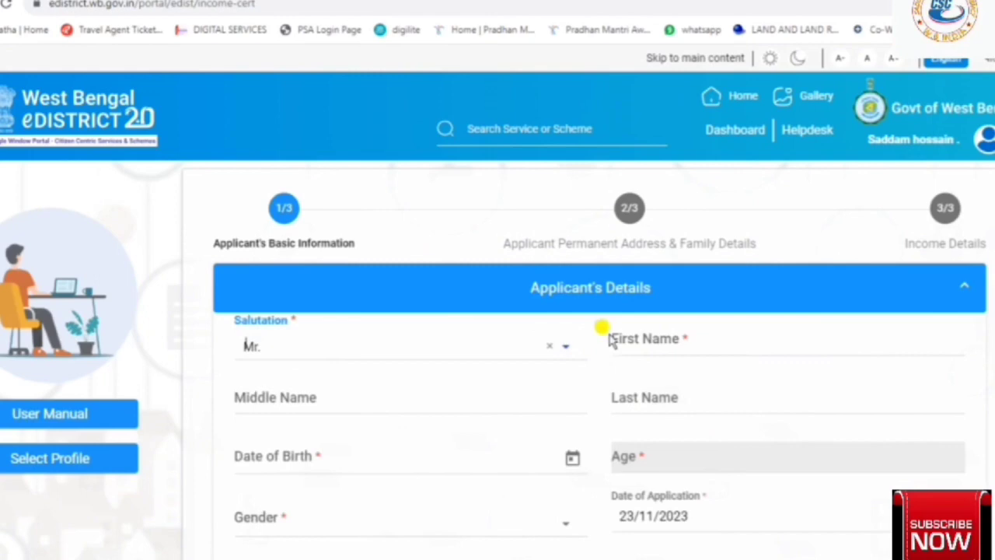
Examine the applicant's detail fields, covering name, date of birth, age, gender, Adhaar, PAN, email and mobile number.
{"action": "left_click", "coordinate": [664, 347]}
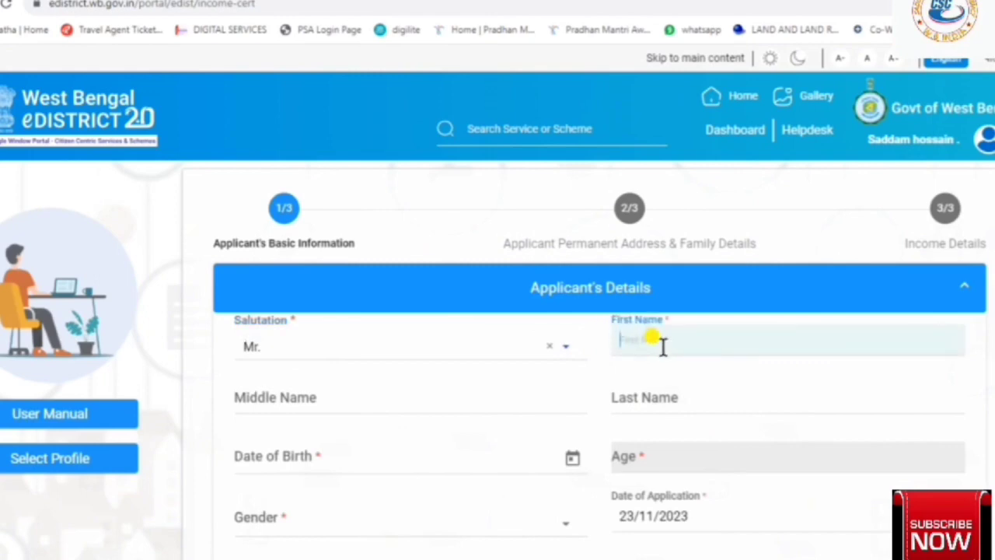
{"action": "left_click", "coordinate": [370, 396]}
{"action": "scroll", "coordinate": [370, 397], "scroll_direction": "down", "scroll_amount": 1}
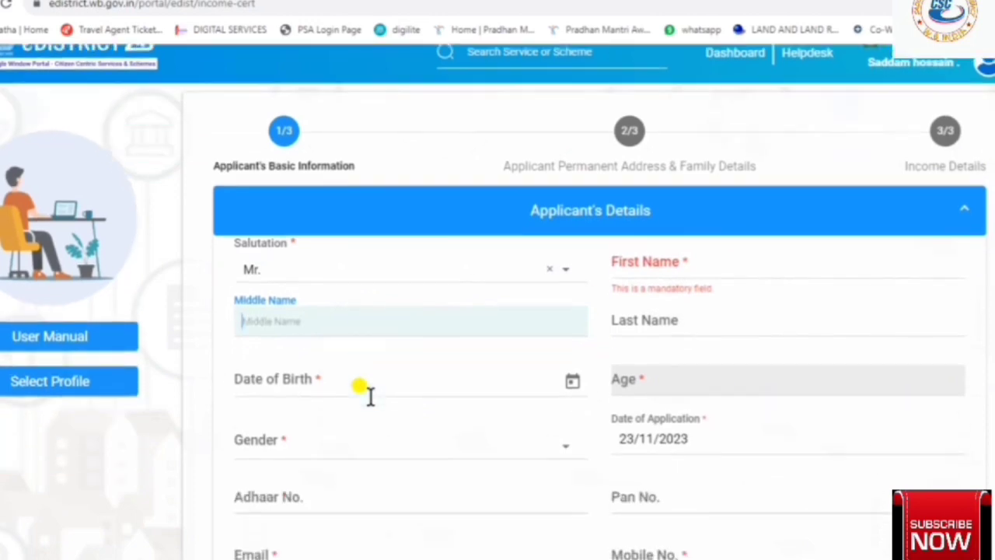
{"action": "left_click", "coordinate": [700, 316]}
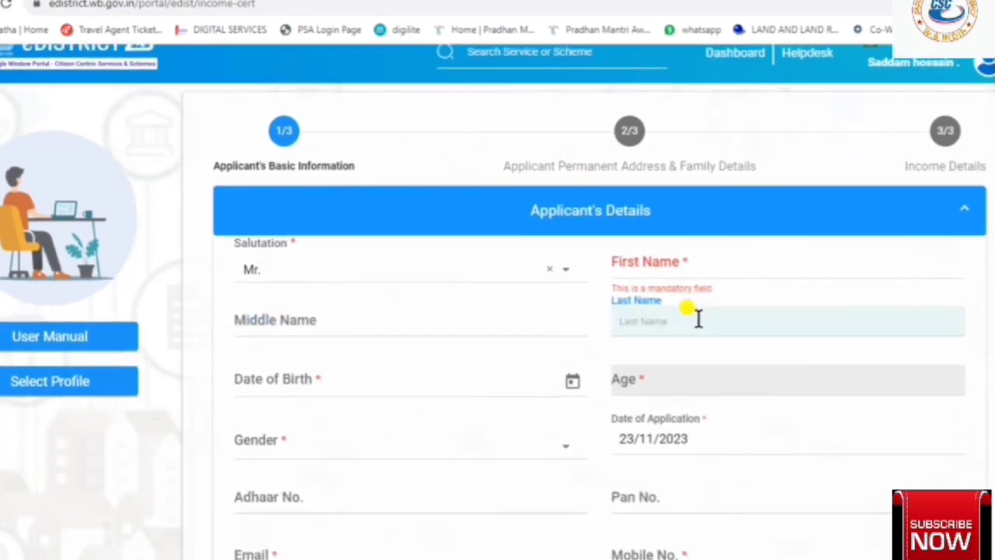
{"action": "left_click", "coordinate": [397, 382]}
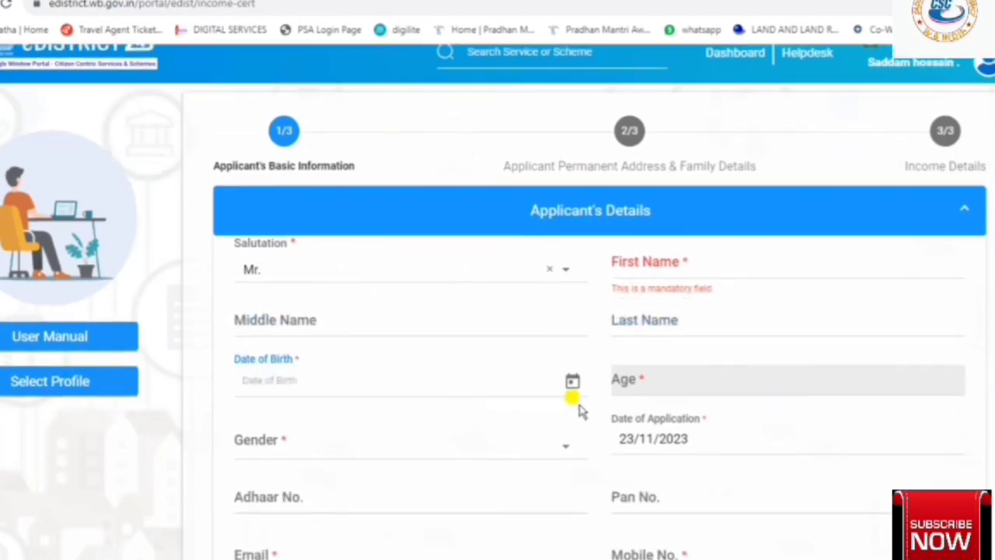
{"action": "left_click", "coordinate": [643, 381]}
{"action": "scroll", "coordinate": [642, 382], "scroll_direction": "down", "scroll_amount": 1}
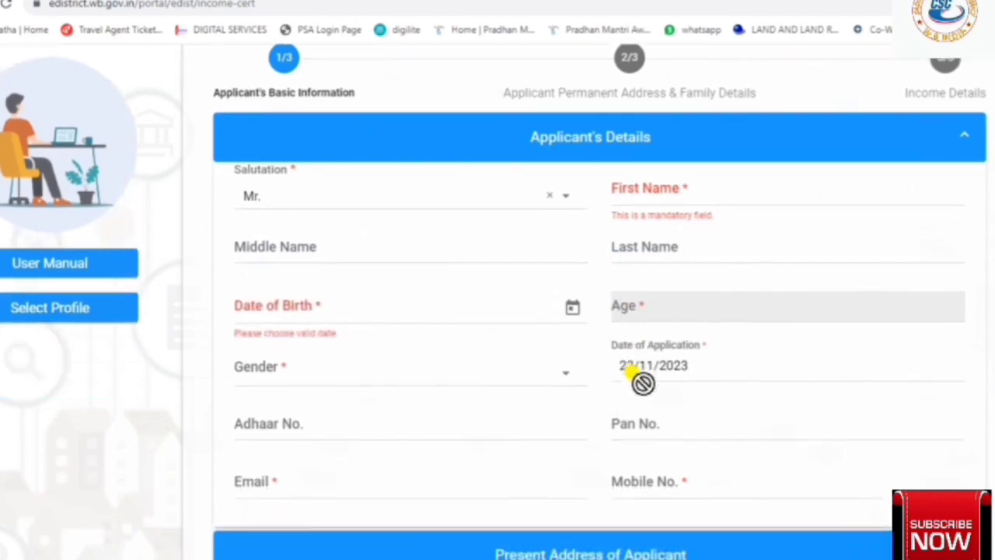
{"action": "left_click", "coordinate": [370, 379]}
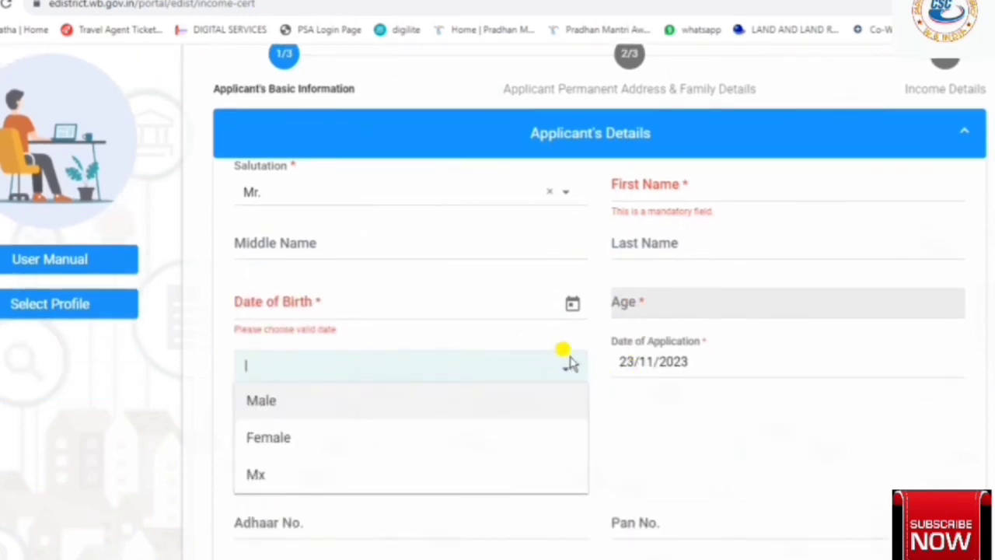
{"action": "left_click", "coordinate": [663, 351]}
{"action": "scroll", "coordinate": [688, 369], "scroll_direction": "down", "scroll_amount": 1}
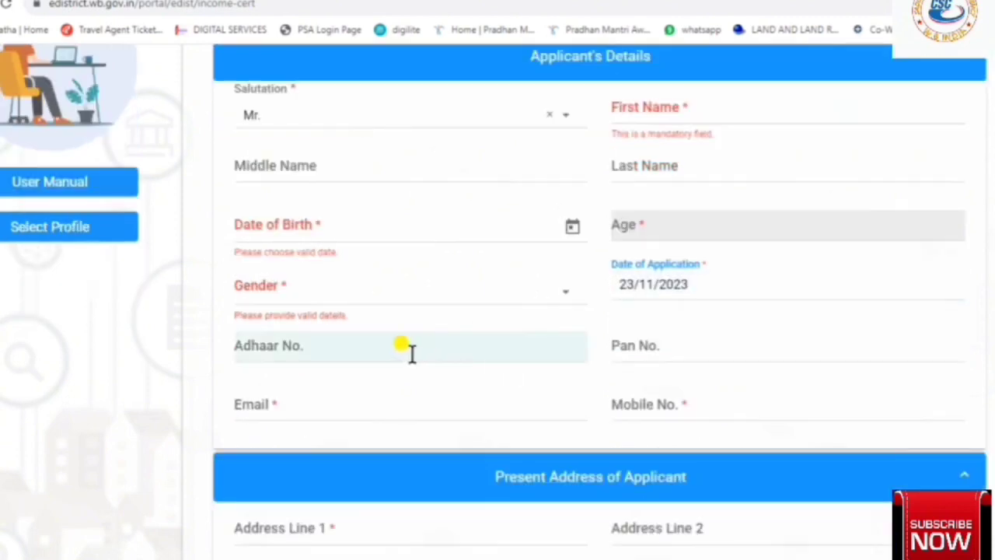
{"action": "left_click", "coordinate": [382, 349]}
{"action": "left_click", "coordinate": [633, 350]}
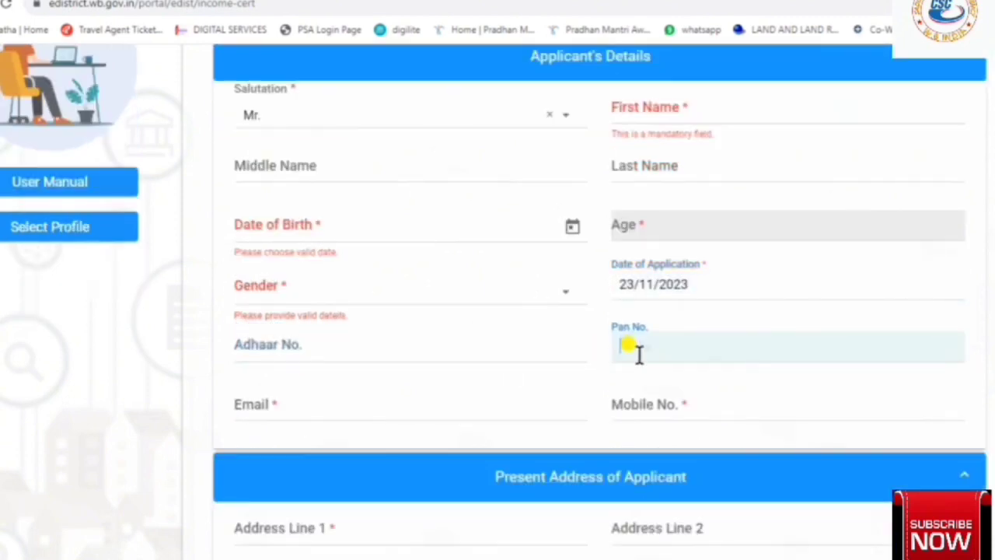
{"action": "left_click", "coordinate": [424, 402]}
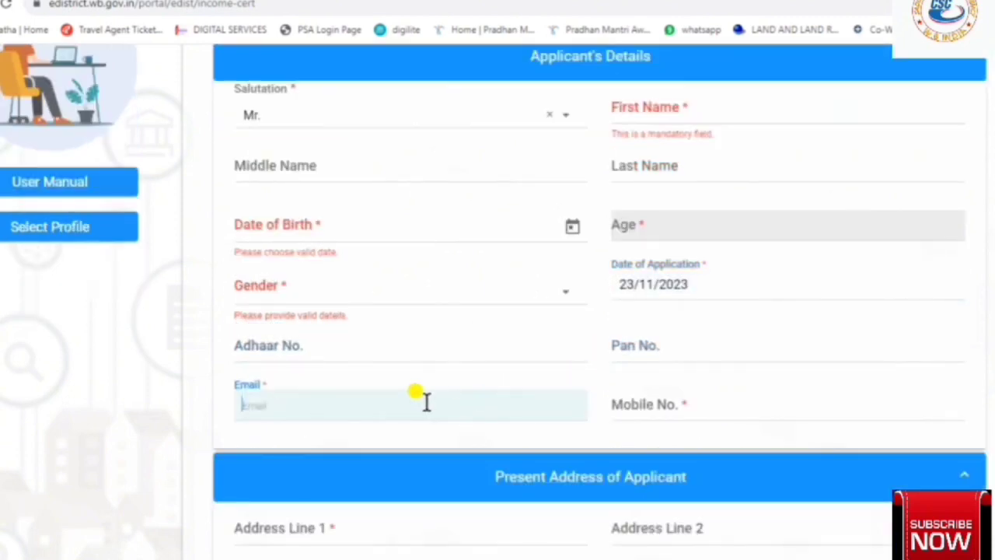
{"action": "left_click", "coordinate": [633, 400]}
Examine the present address fields, from the address lines and pin code through district and block to police station.
{"action": "scroll", "coordinate": [630, 408], "scroll_direction": "down", "scroll_amount": 2}
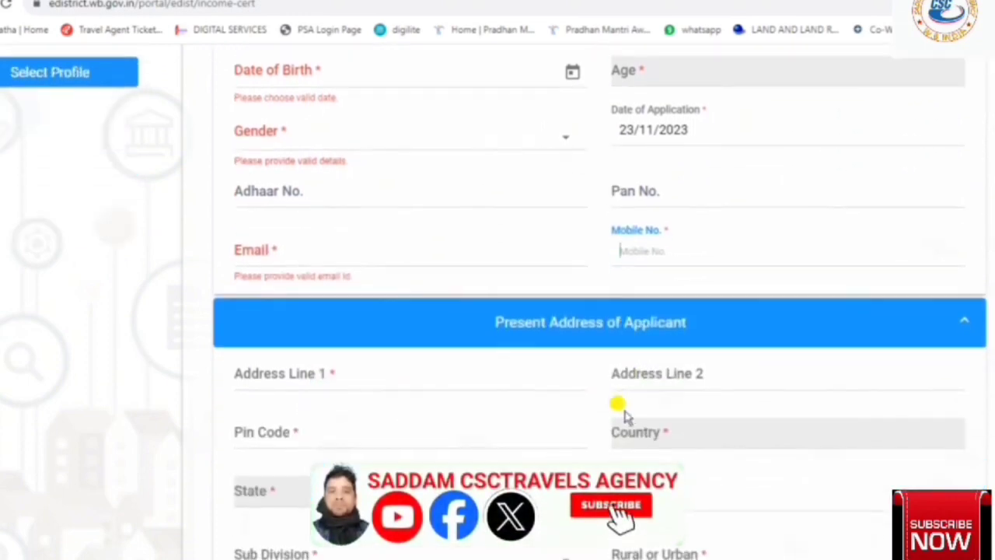
{"action": "left_click", "coordinate": [314, 377]}
{"action": "left_click", "coordinate": [645, 374]}
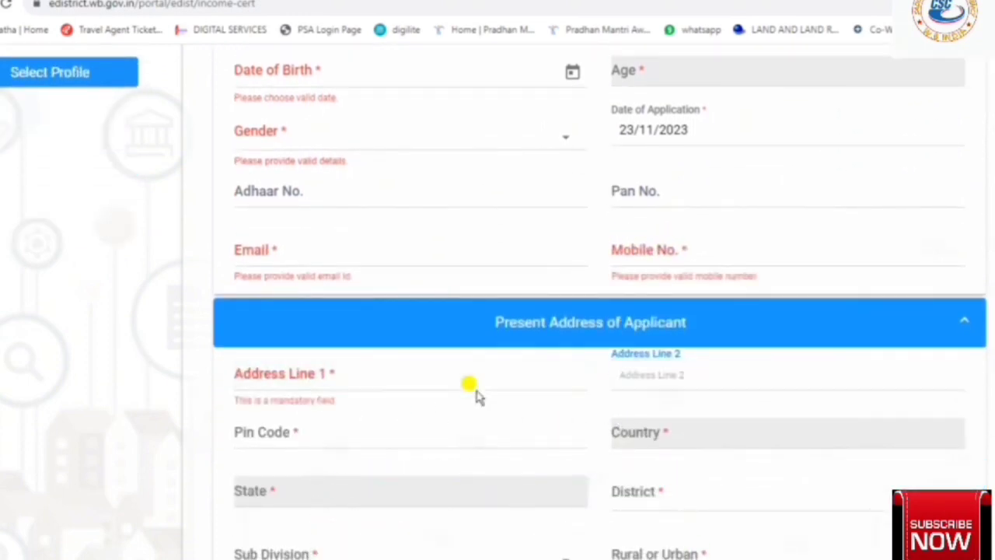
{"action": "left_click", "coordinate": [351, 428]}
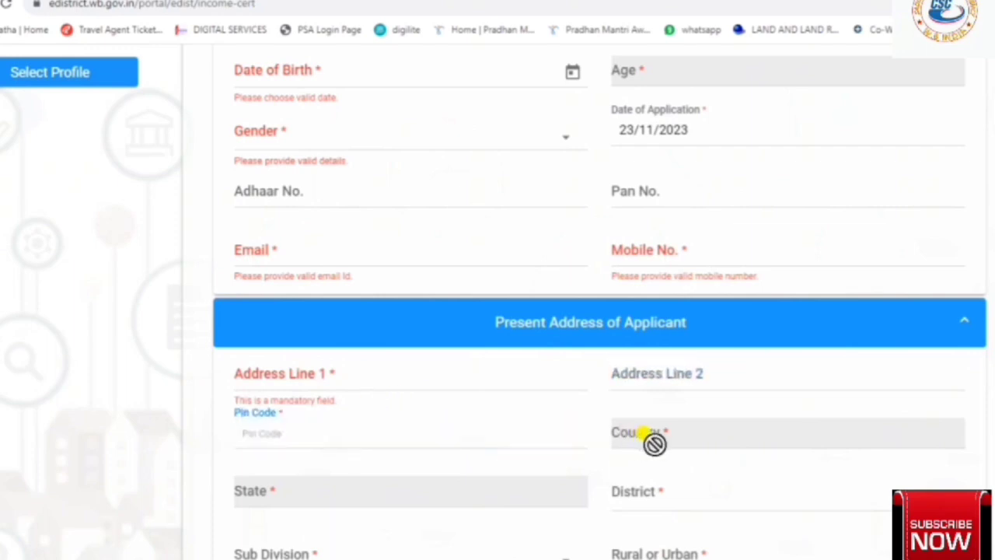
{"action": "scroll", "coordinate": [654, 442], "scroll_direction": "down", "scroll_amount": 1}
{"action": "left_click", "coordinate": [637, 420]}
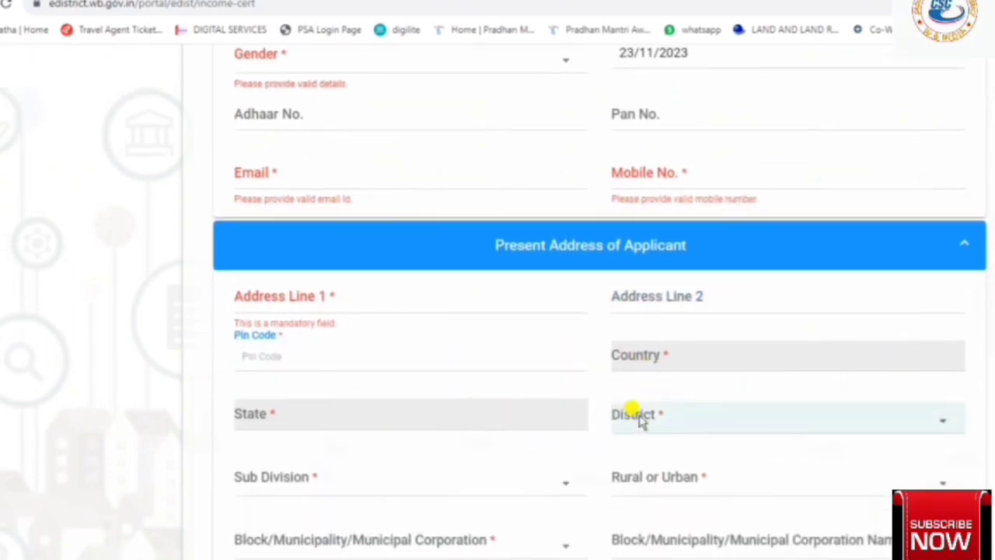
{"action": "scroll", "coordinate": [591, 408], "scroll_direction": "down", "scroll_amount": 1}
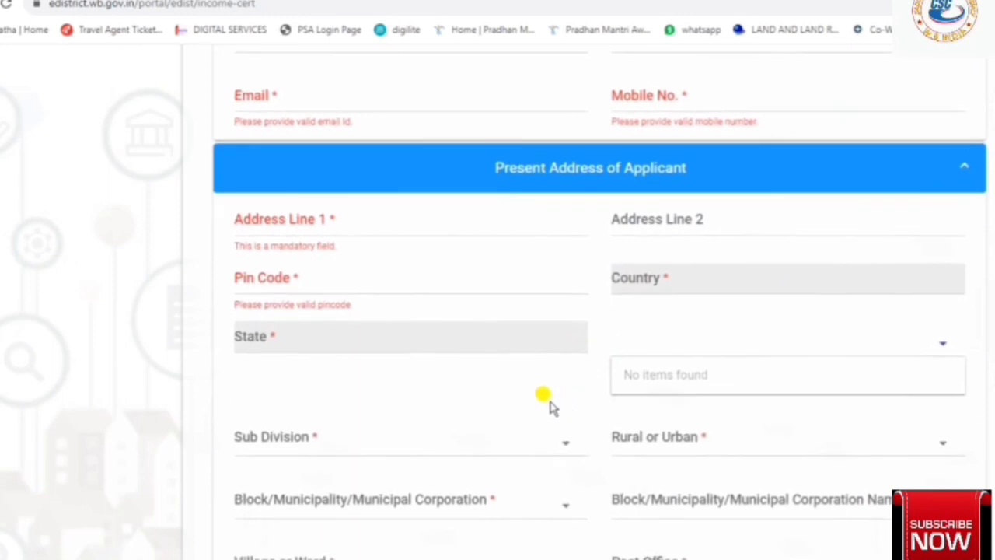
{"action": "left_click", "coordinate": [373, 438]}
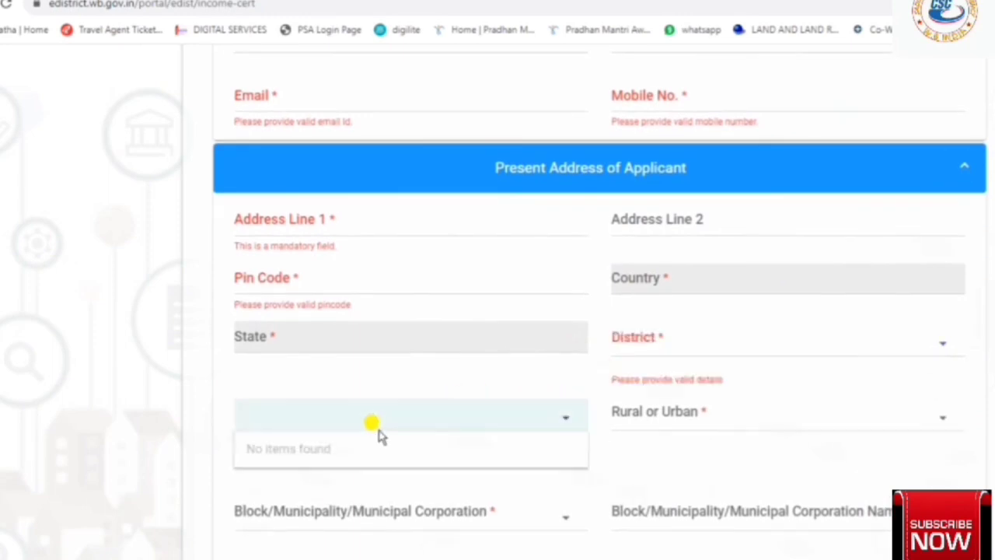
{"action": "left_click", "coordinate": [652, 414]}
{"action": "scroll", "coordinate": [652, 415], "scroll_direction": "down", "scroll_amount": 2}
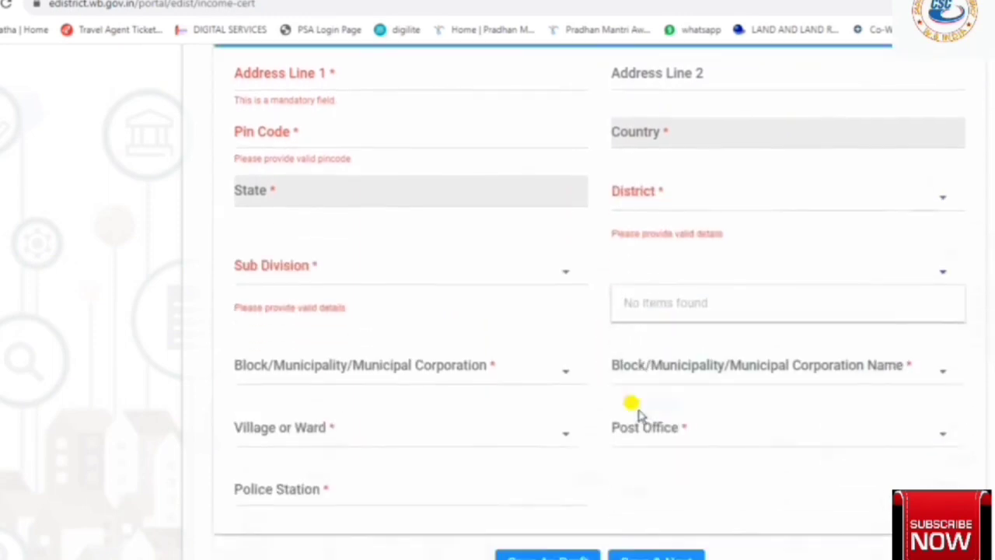
{"action": "left_click", "coordinate": [433, 371]}
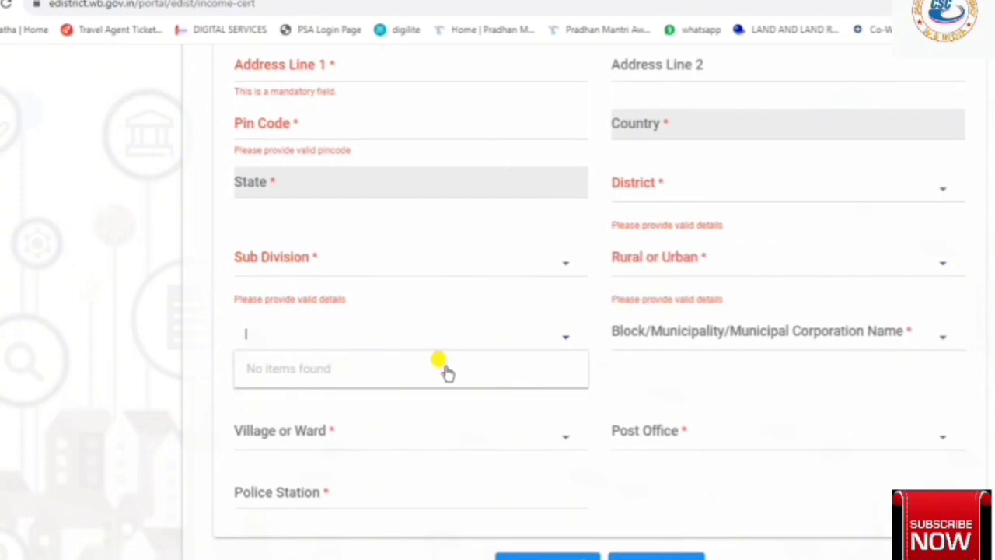
{"action": "left_click", "coordinate": [667, 331]}
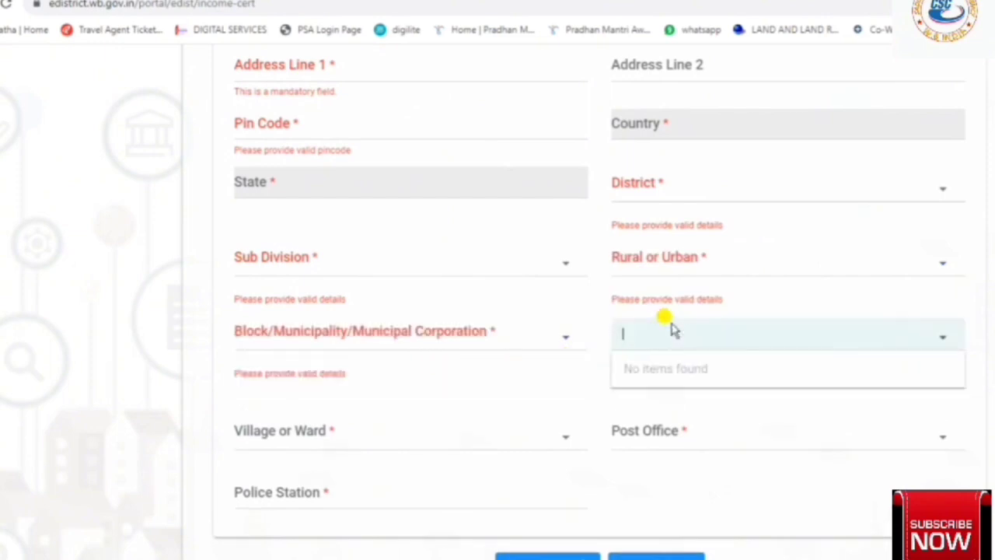
{"action": "left_click", "coordinate": [429, 429]}
{"action": "left_click", "coordinate": [650, 407]}
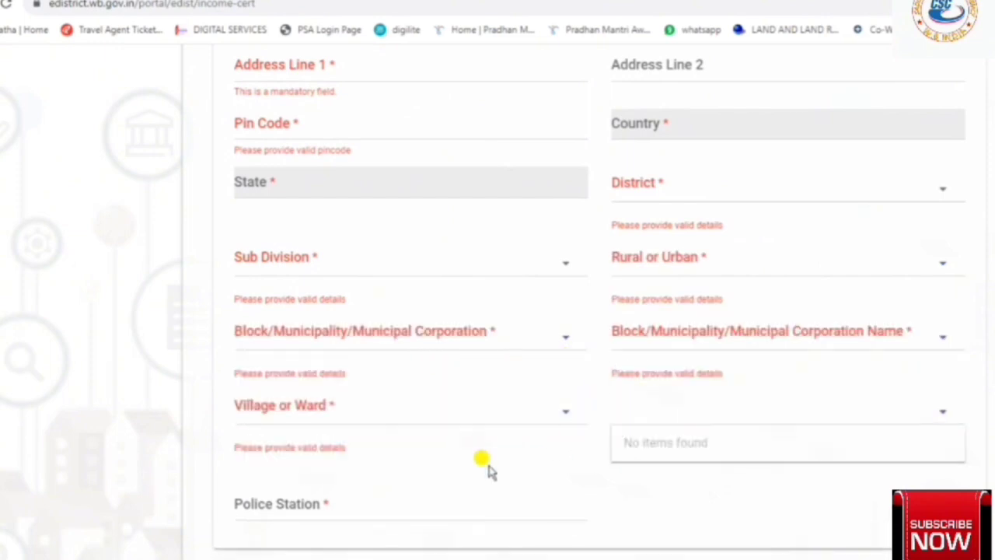
{"action": "left_click", "coordinate": [355, 502]}
{"action": "scroll", "coordinate": [389, 454], "scroll_direction": "up", "scroll_amount": 3}
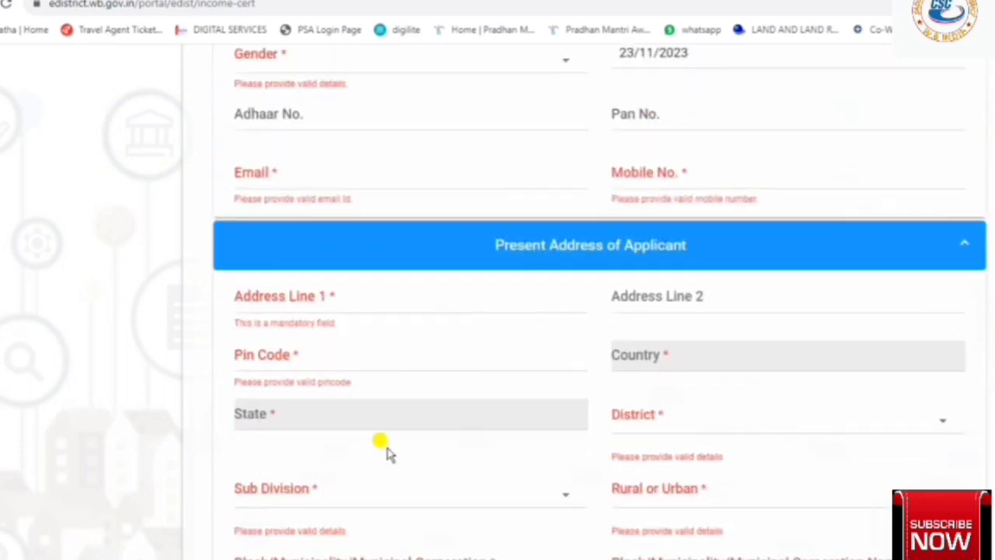
{"action": "scroll", "coordinate": [388, 450], "scroll_direction": "down", "scroll_amount": 5}
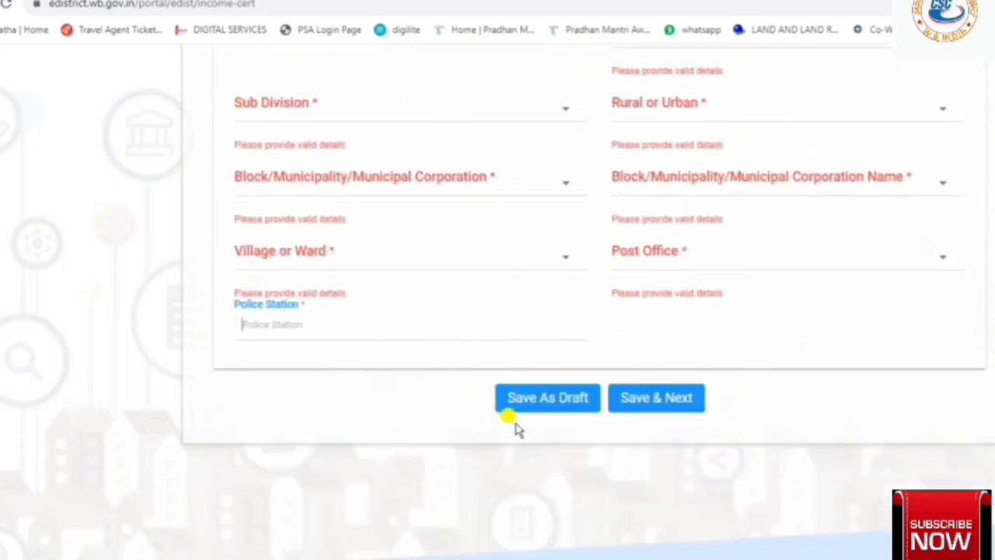
{"action": "scroll", "coordinate": [510, 424], "scroll_direction": "up", "scroll_amount": 3}
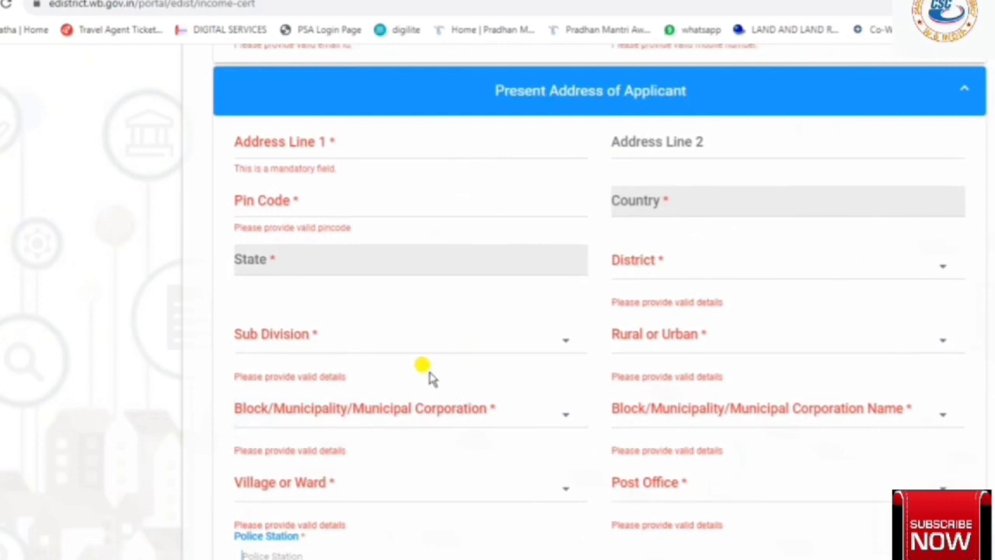
Save the applicant's basic information and set the permanent address to be the same as the Present Address.
{"action": "scroll", "coordinate": [426, 373], "scroll_direction": "down", "scroll_amount": 5}
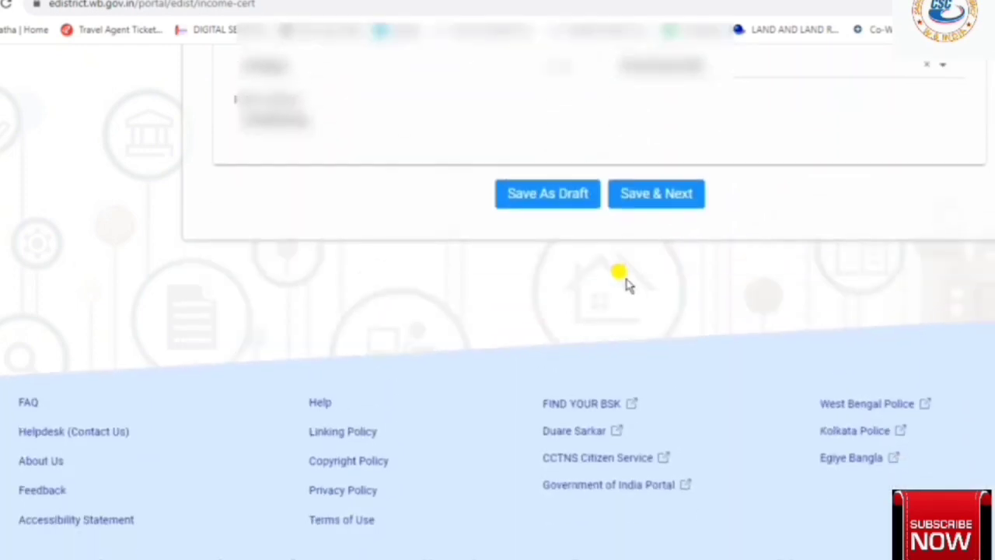
{"action": "left_click", "coordinate": [670, 198]}
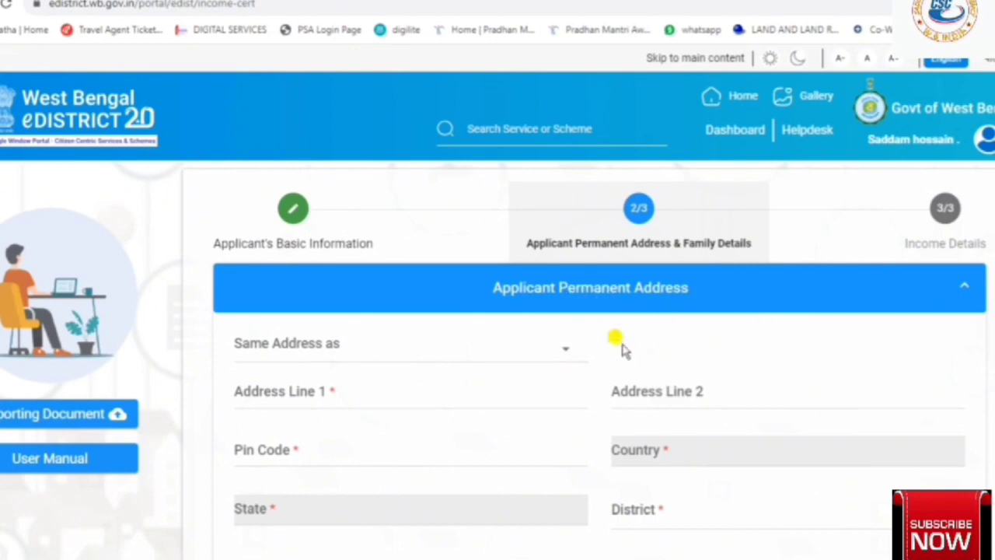
{"action": "left_click", "coordinate": [376, 352]}
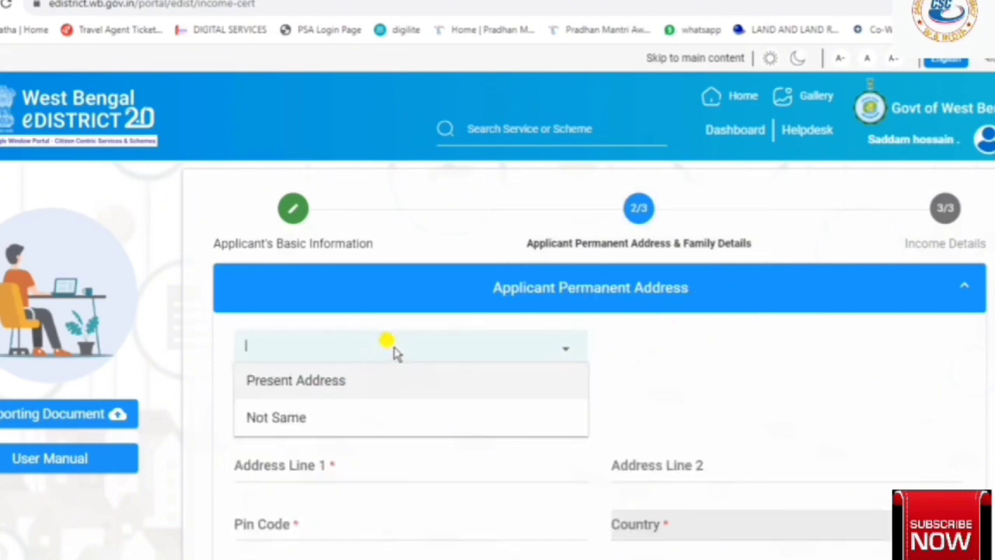
{"action": "left_click", "coordinate": [350, 389]}
Mark the applicant as a minor/student by choosing YES in the applicant's other details.
{"action": "scroll", "coordinate": [502, 355], "scroll_direction": "down", "scroll_amount": 10}
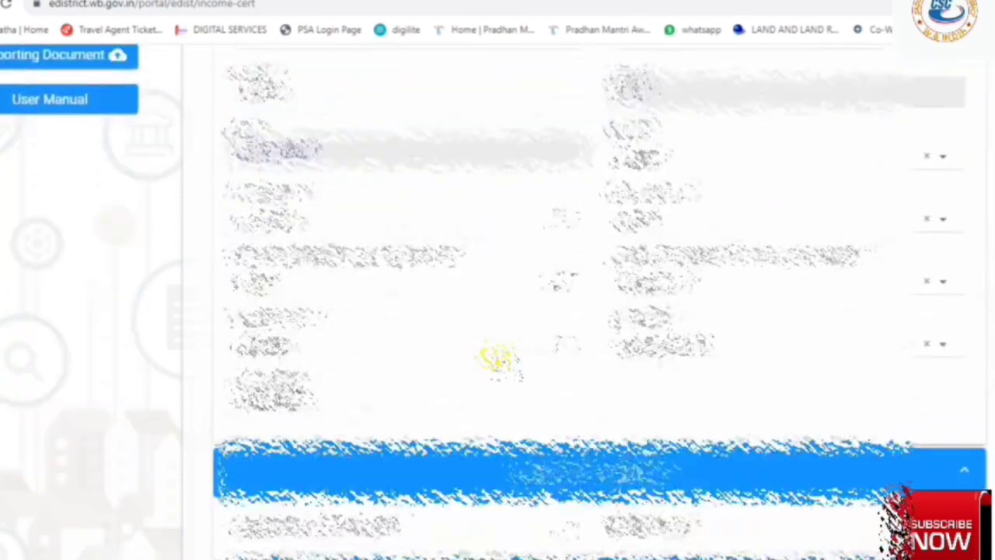
{"action": "scroll", "coordinate": [505, 358], "scroll_direction": "down", "scroll_amount": 2}
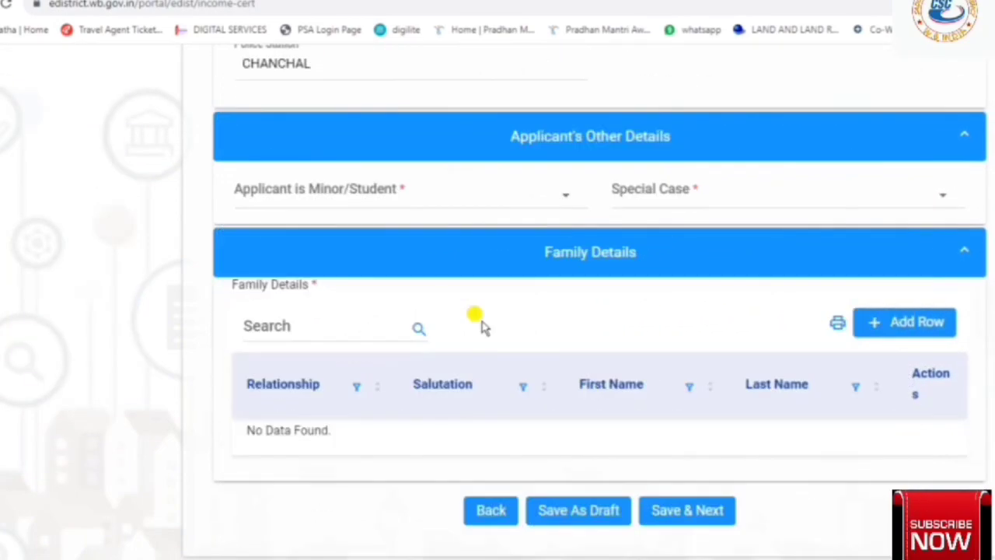
{"action": "scroll", "coordinate": [482, 327], "scroll_direction": "down", "scroll_amount": 1}
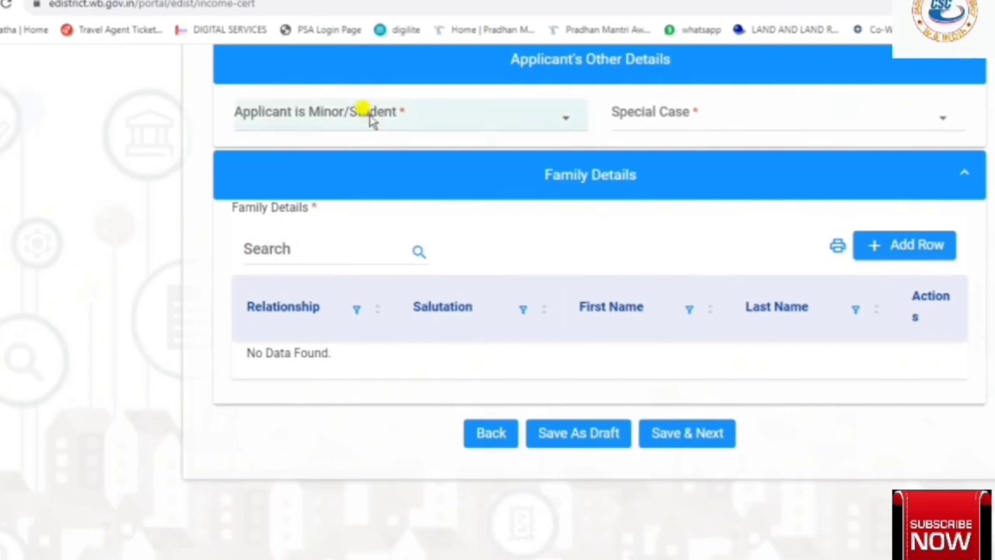
{"action": "left_click", "coordinate": [398, 113]}
{"action": "left_click", "coordinate": [360, 149]}
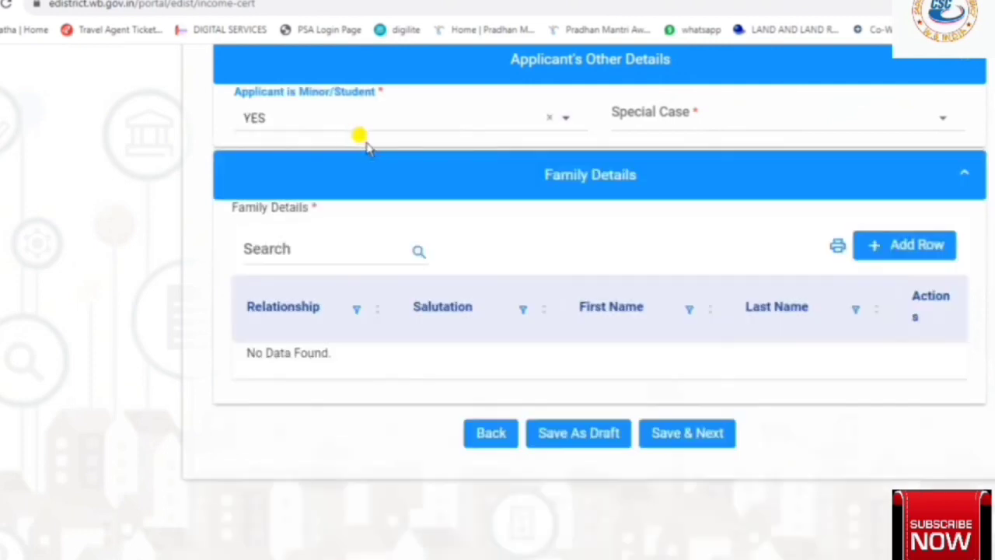
Change the applicant's minor/student status to NO and set the special case to Un-married.
{"action": "left_click", "coordinate": [402, 126]}
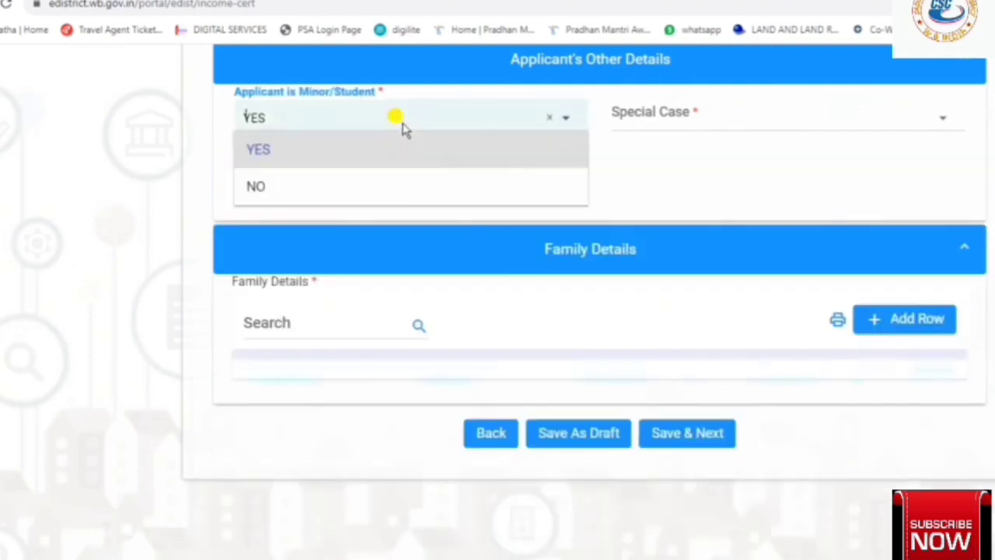
{"action": "left_click", "coordinate": [346, 185]}
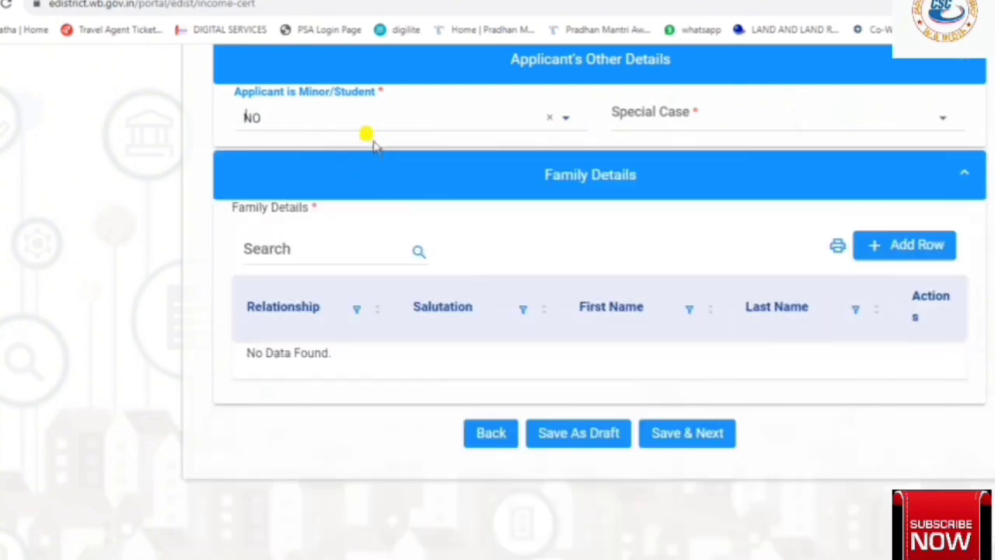
{"action": "left_click", "coordinate": [650, 122]}
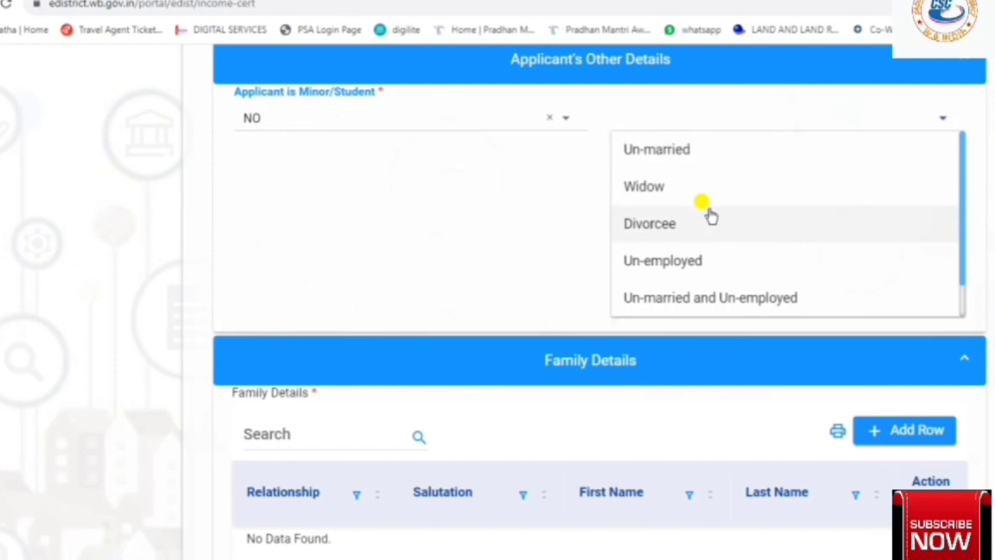
{"action": "left_click", "coordinate": [703, 155]}
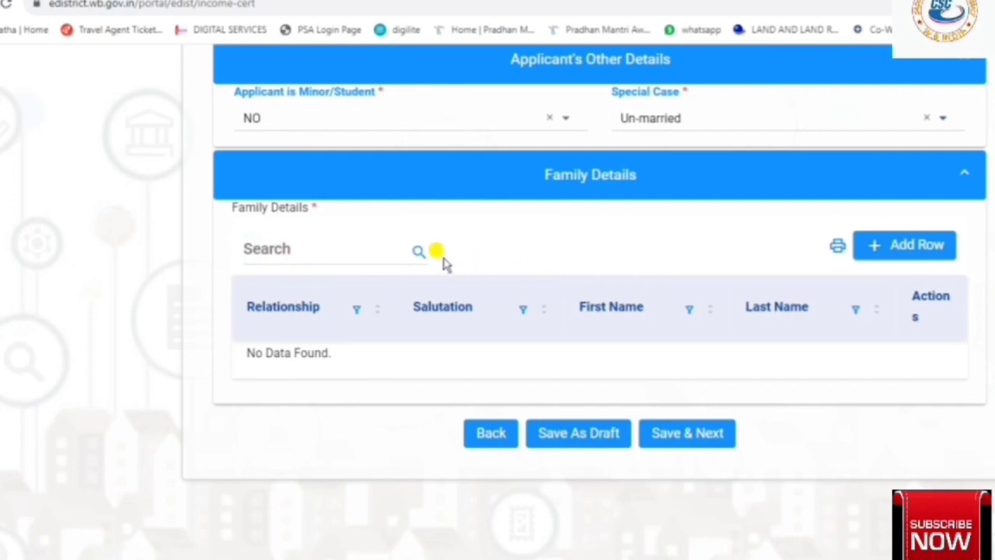
Add the father as guardian in the family details with salutation Mr. and his name, then save this part of the application.
{"action": "left_click", "coordinate": [876, 251]}
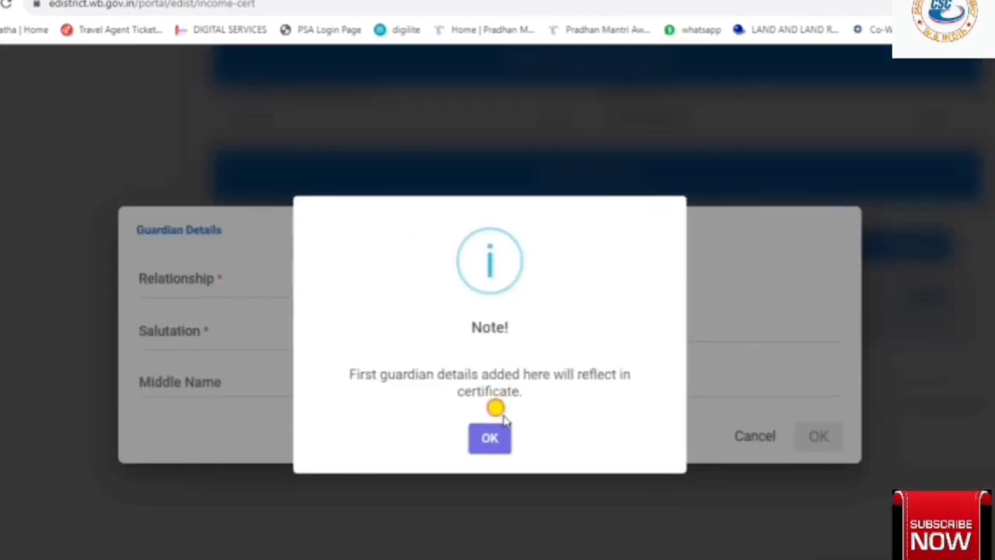
{"action": "left_click", "coordinate": [490, 437]}
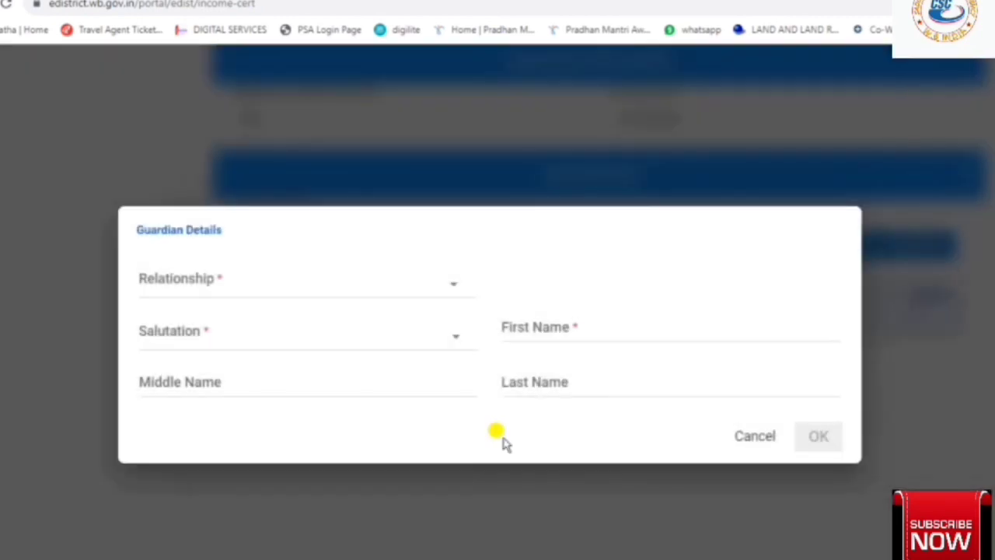
{"action": "left_click", "coordinate": [317, 298]}
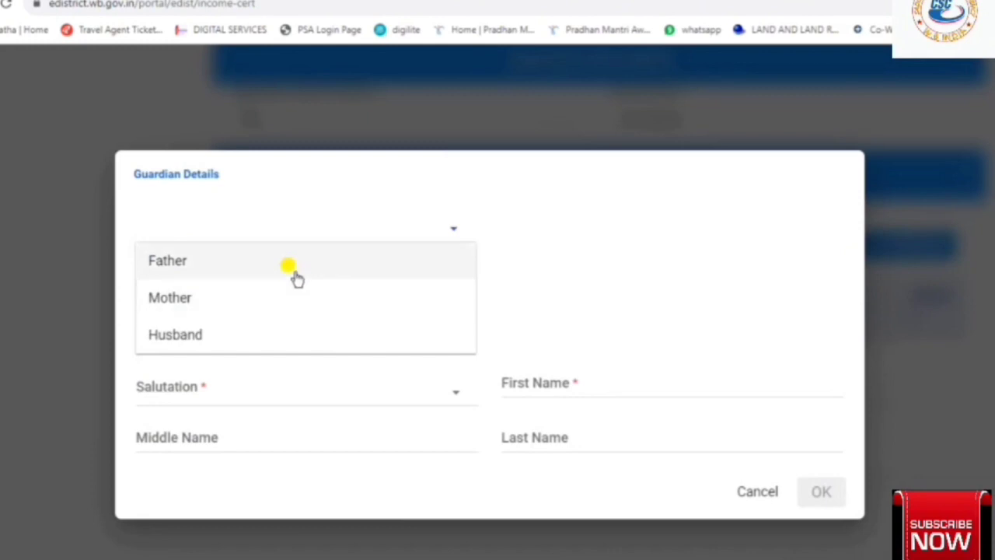
{"action": "left_click", "coordinate": [292, 270]}
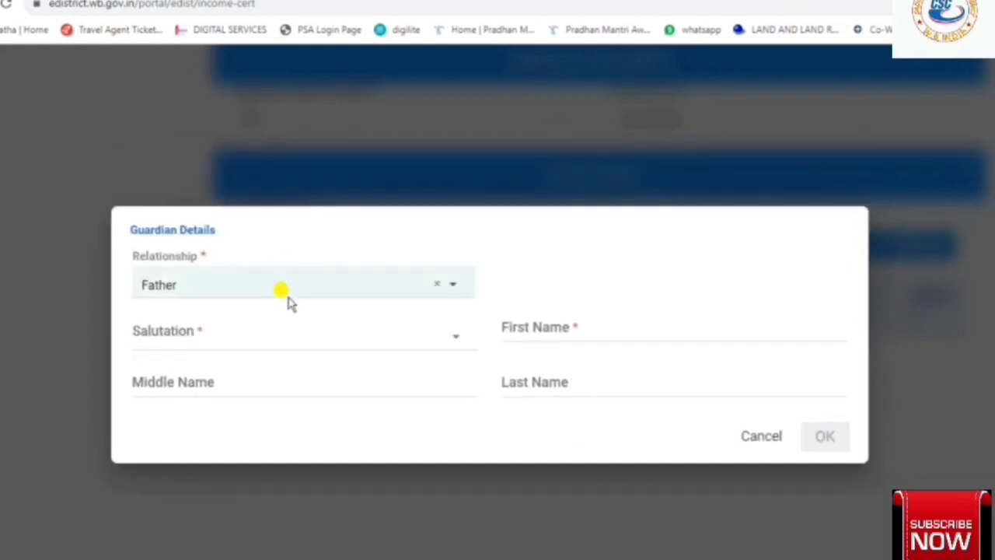
{"action": "left_click", "coordinate": [296, 332]}
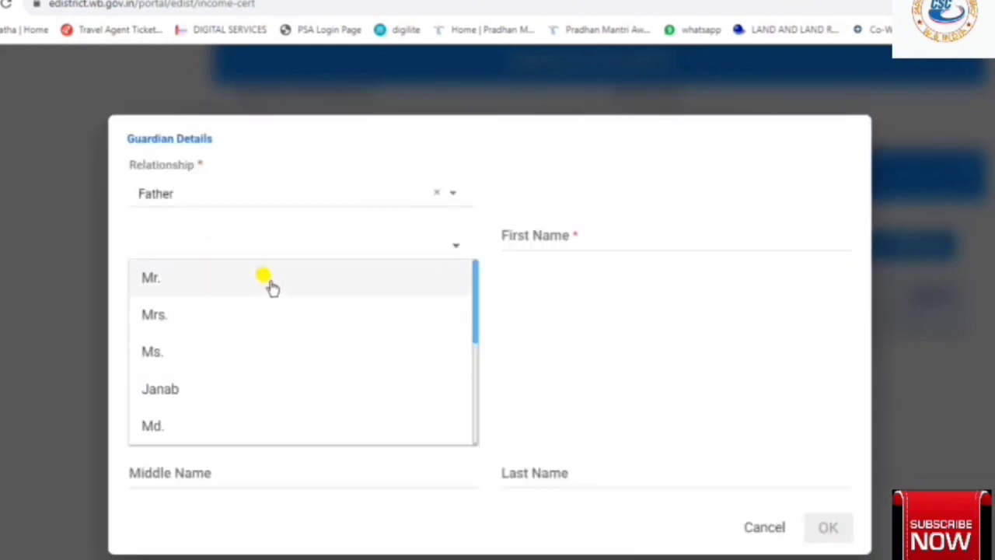
{"action": "left_click", "coordinate": [269, 281]}
{"action": "left_click", "coordinate": [603, 325]}
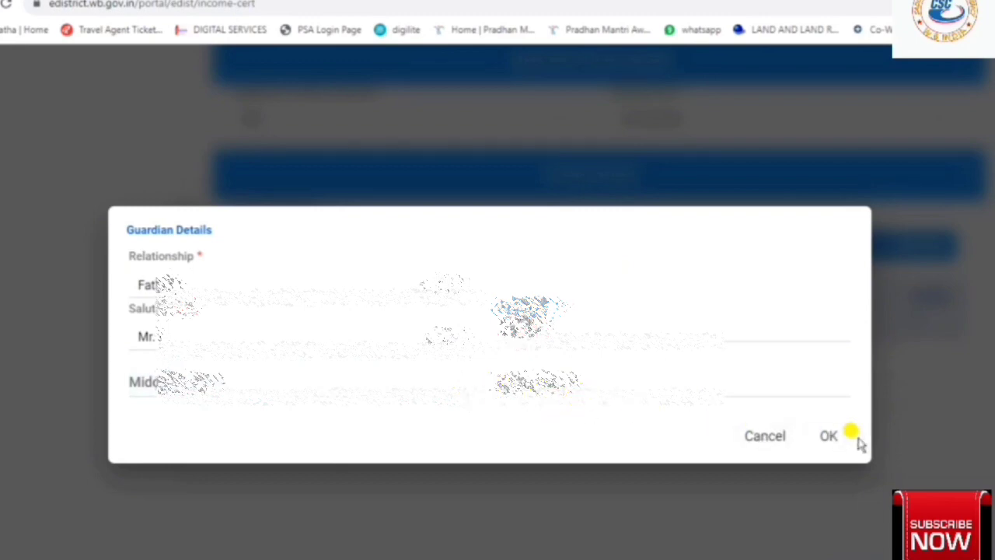
{"action": "left_click", "coordinate": [829, 437]}
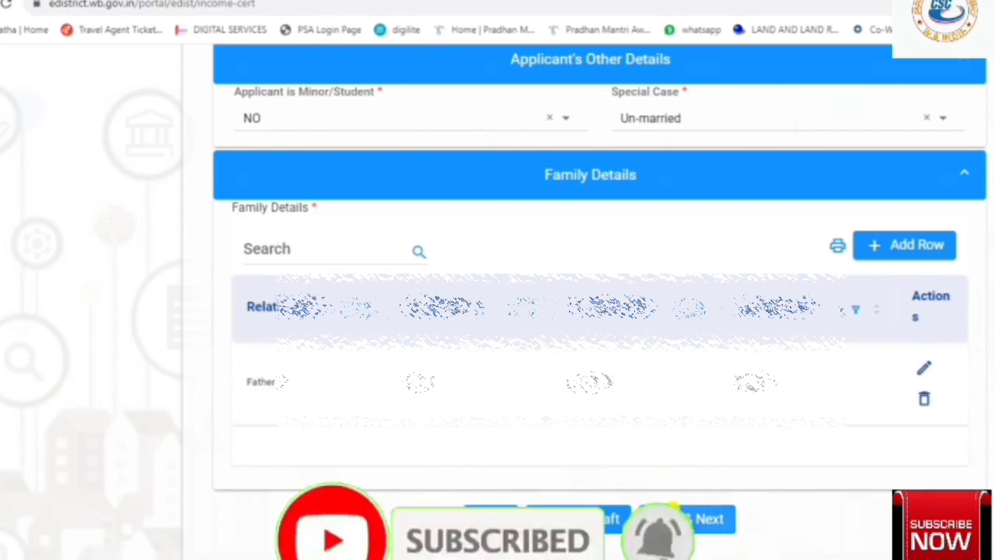
{"action": "left_click", "coordinate": [684, 519]}
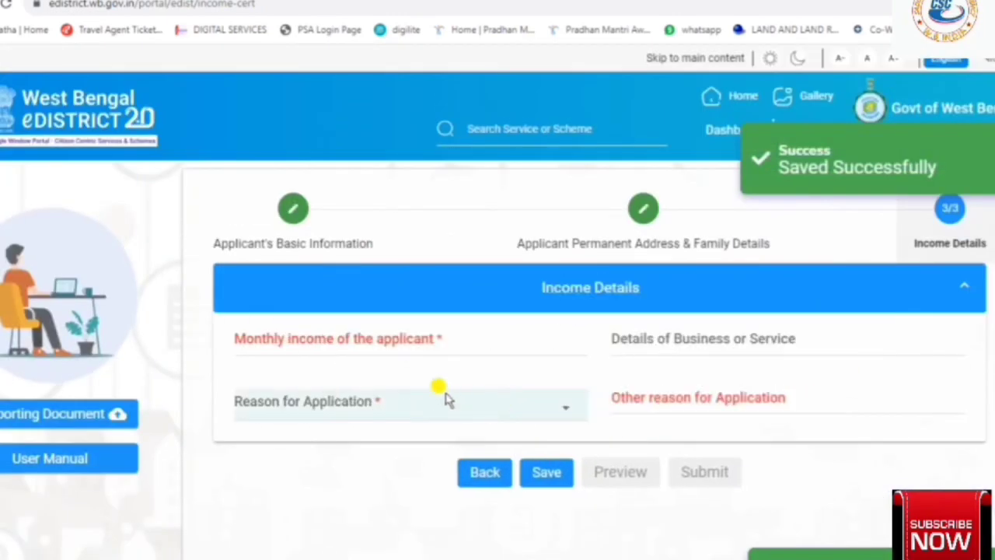
Enter 60000 as the applicant's monthly income and "farmar" as the details of business or service.
{"action": "left_click", "coordinate": [394, 342]}
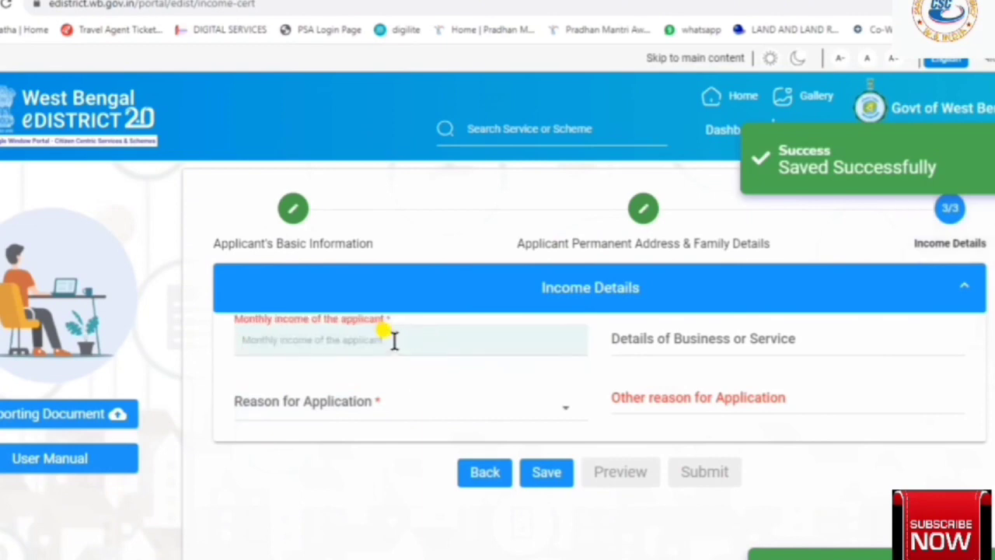
{"action": "type", "text": "60000"}
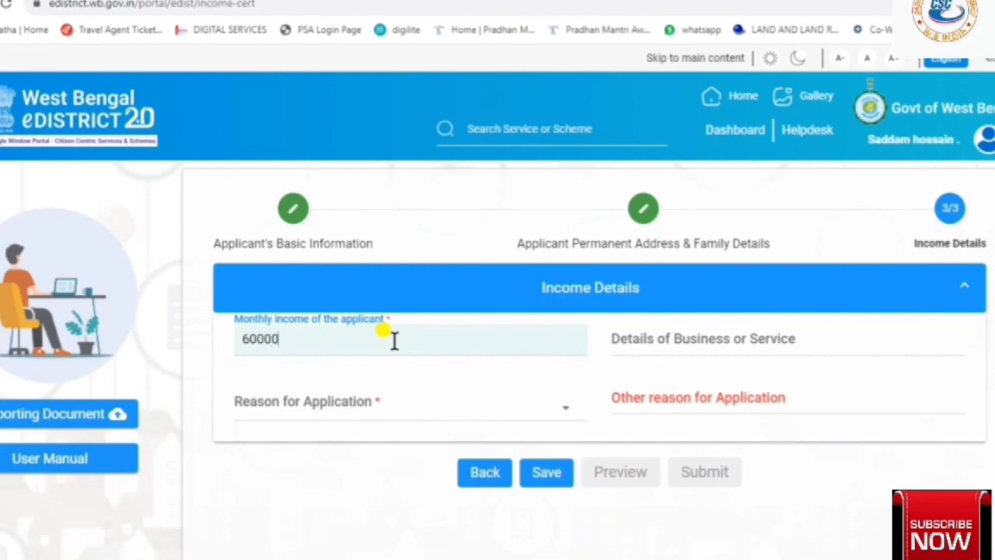
{"action": "left_click", "coordinate": [684, 341]}
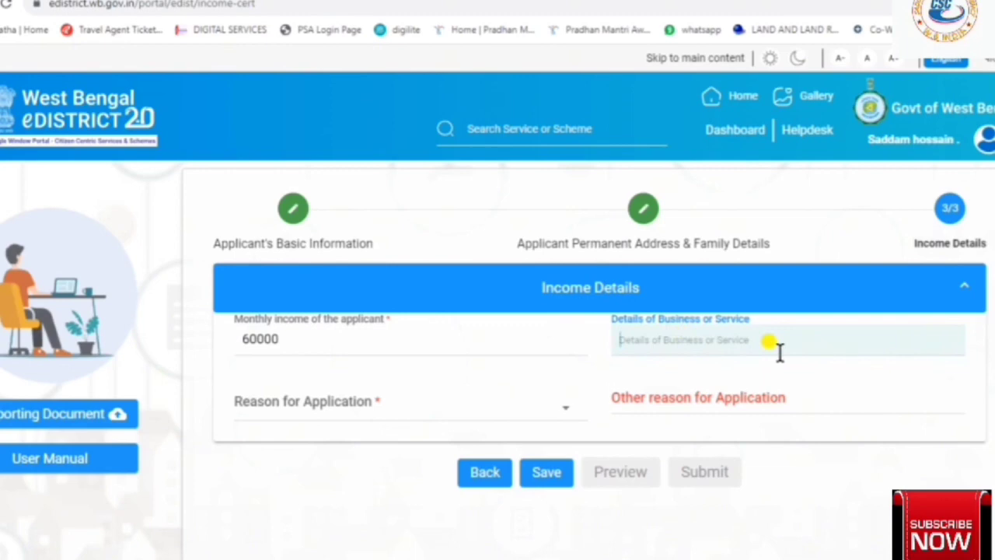
{"action": "type", "text": "farmar"}
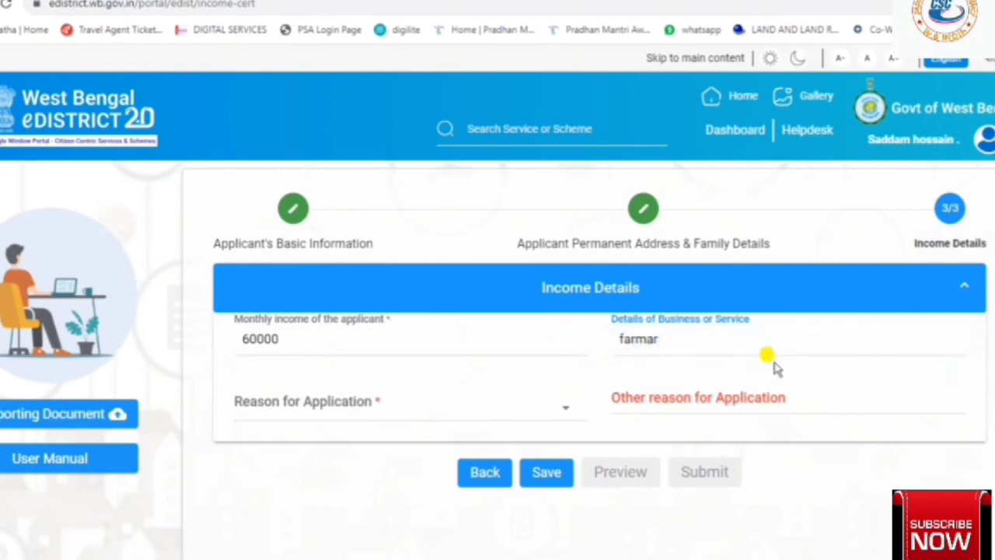
Set the reason for application to Other, give "Education" as the other reason, and save the income details.
{"action": "left_click", "coordinate": [399, 402]}
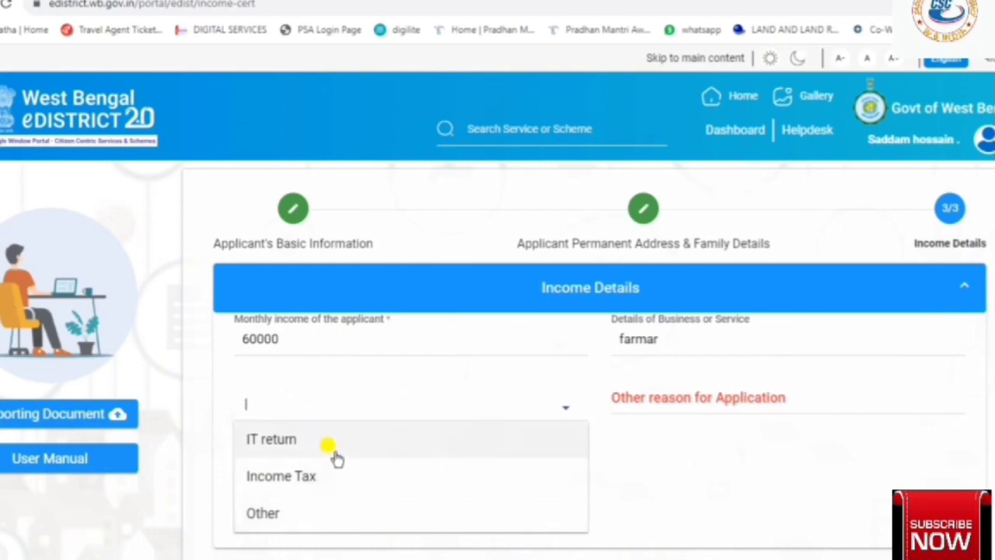
{"action": "left_click", "coordinate": [333, 511]}
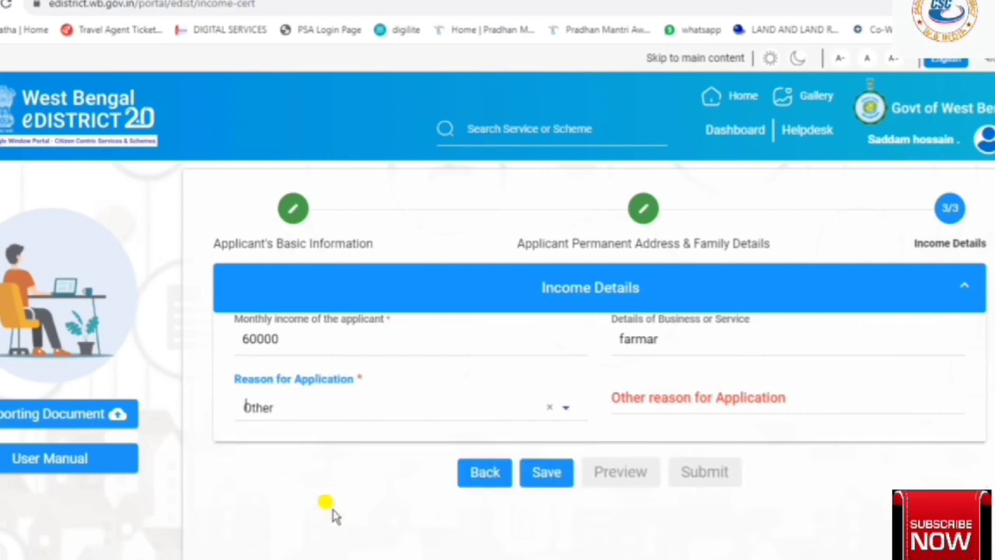
{"action": "left_click", "coordinate": [695, 403]}
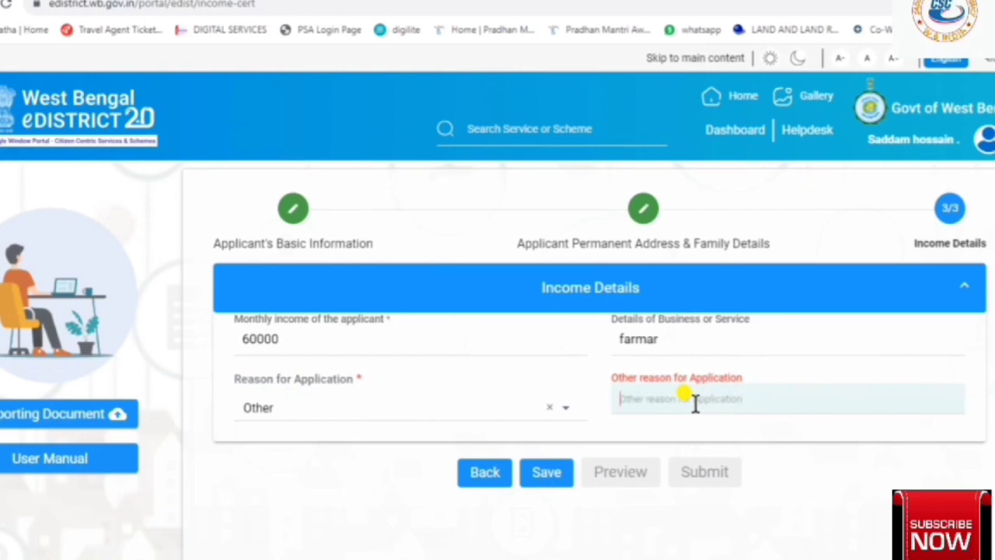
{"action": "left_click", "coordinate": [580, 413]}
{"action": "left_click", "coordinate": [581, 416]}
{"action": "left_click", "coordinate": [677, 403]}
{"action": "type", "text": "education"}
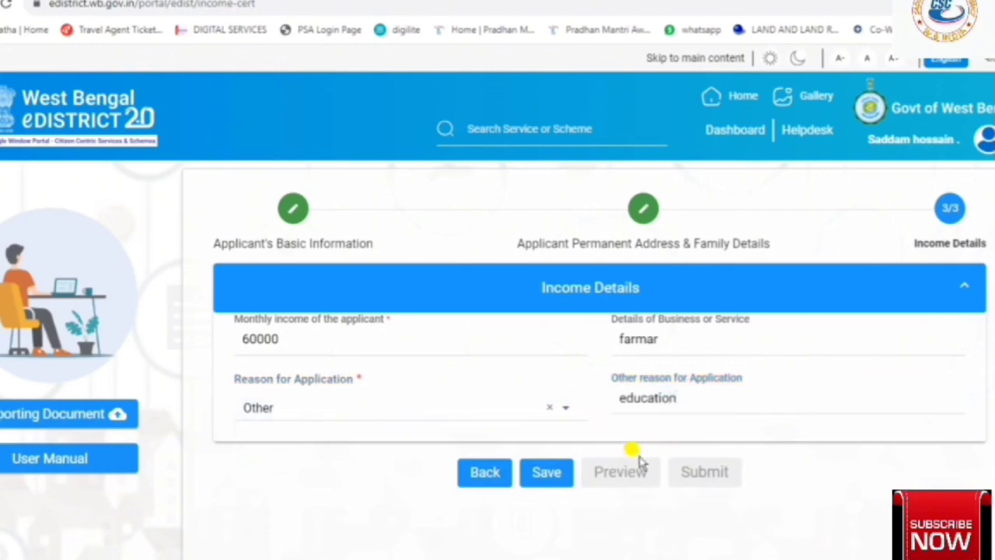
{"action": "left_click", "coordinate": [629, 400]}
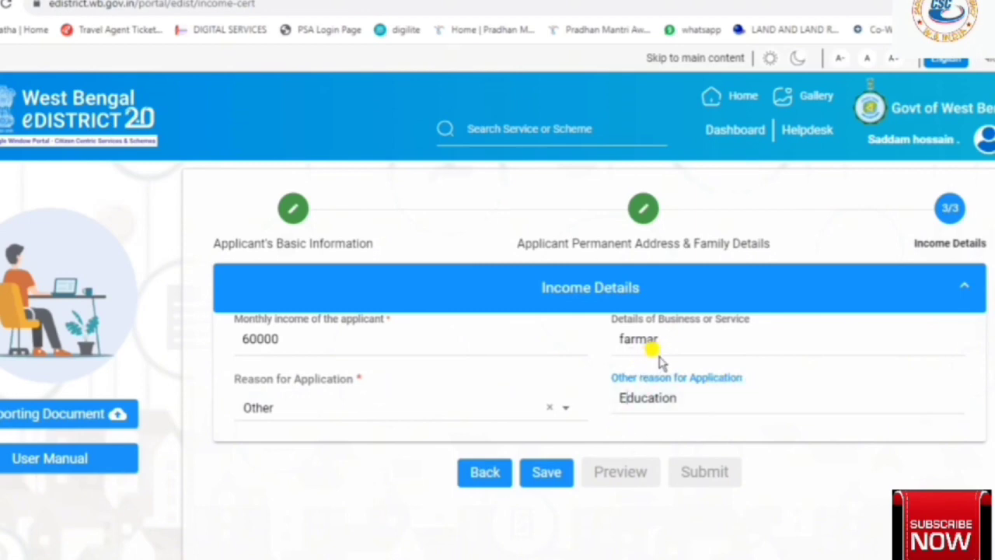
{"action": "left_click", "coordinate": [547, 472]}
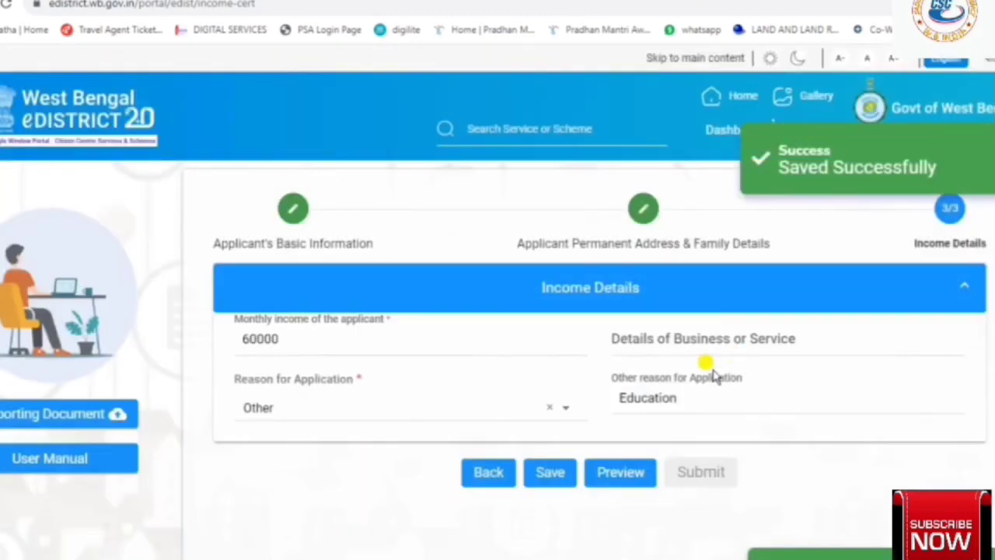
Preview the completed application and review both pages of the generated document.
{"action": "scroll", "coordinate": [723, 365], "scroll_direction": "down", "scroll_amount": 1}
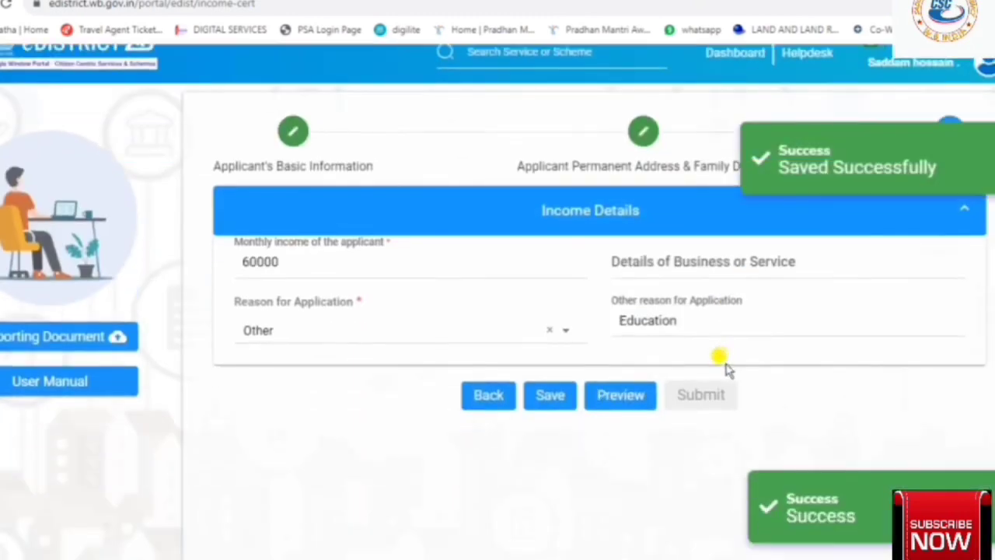
{"action": "left_click", "coordinate": [630, 400]}
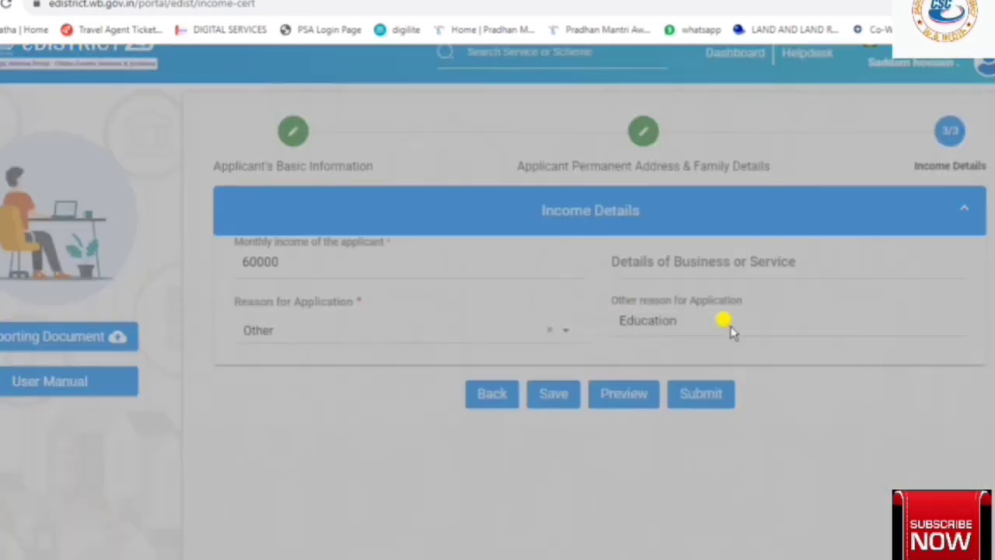
{"action": "scroll", "coordinate": [726, 334], "scroll_direction": "up", "scroll_amount": 1}
{"action": "scroll", "coordinate": [724, 333], "scroll_direction": "down", "scroll_amount": 2}
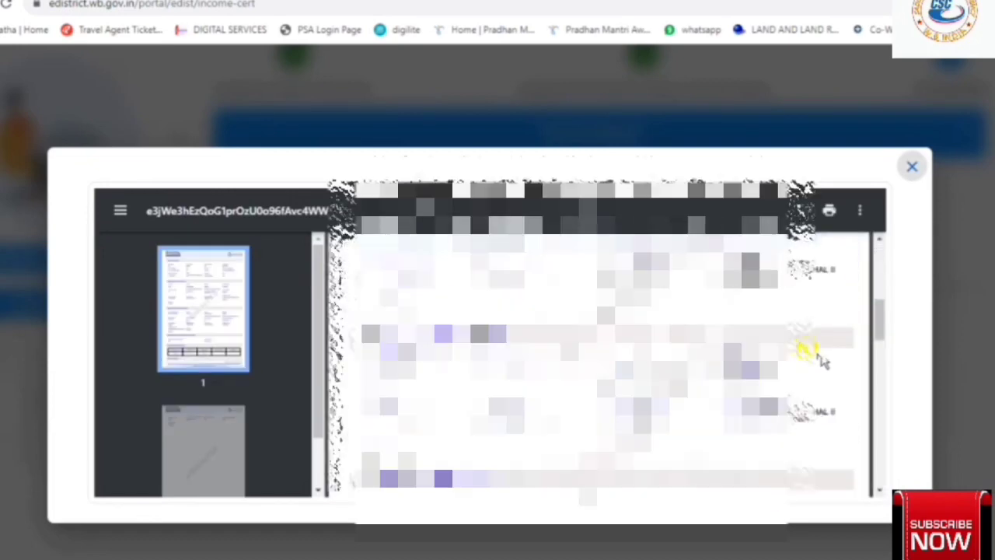
{"action": "scroll", "coordinate": [808, 353], "scroll_direction": "down", "scroll_amount": 10}
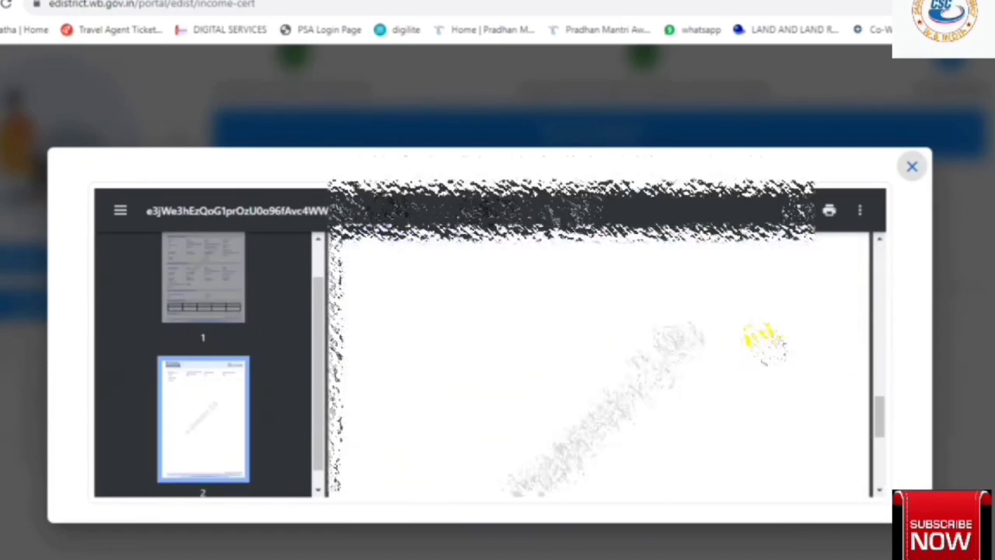
{"action": "scroll", "coordinate": [764, 340], "scroll_direction": "down", "scroll_amount": 5}
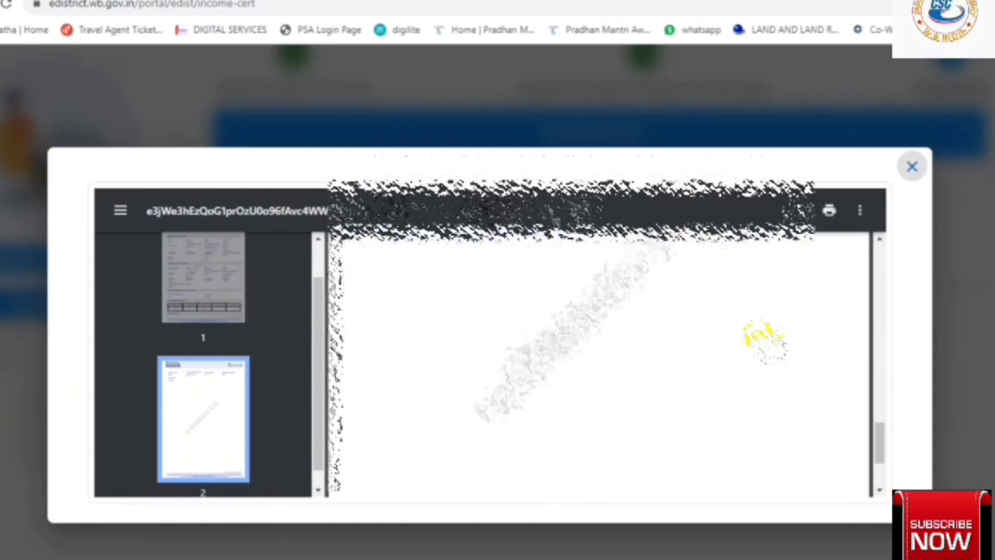
{"action": "scroll", "coordinate": [765, 340], "scroll_direction": "down", "scroll_amount": 3}
{"action": "scroll", "coordinate": [758, 311], "scroll_direction": "up", "scroll_amount": 3}
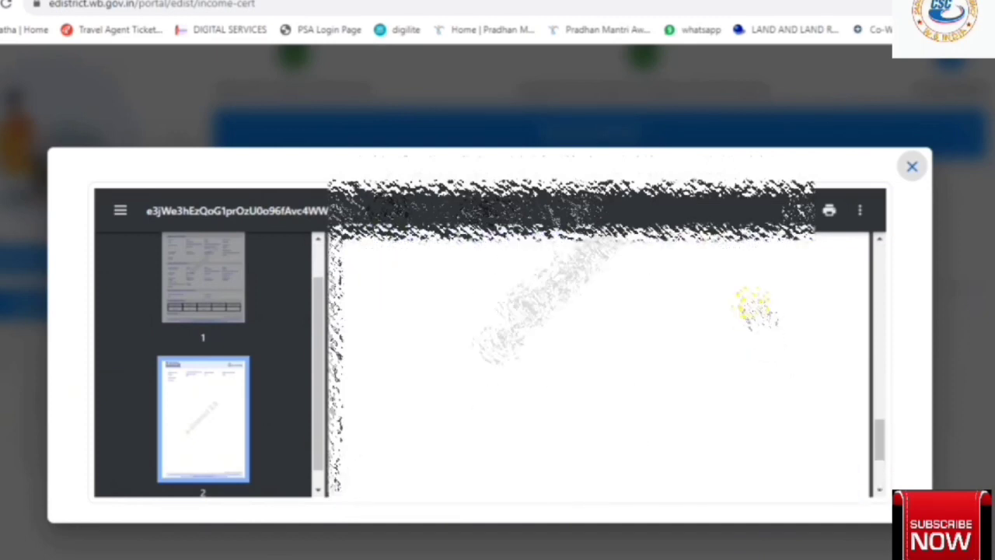
{"action": "scroll", "coordinate": [753, 307], "scroll_direction": "down", "scroll_amount": 1}
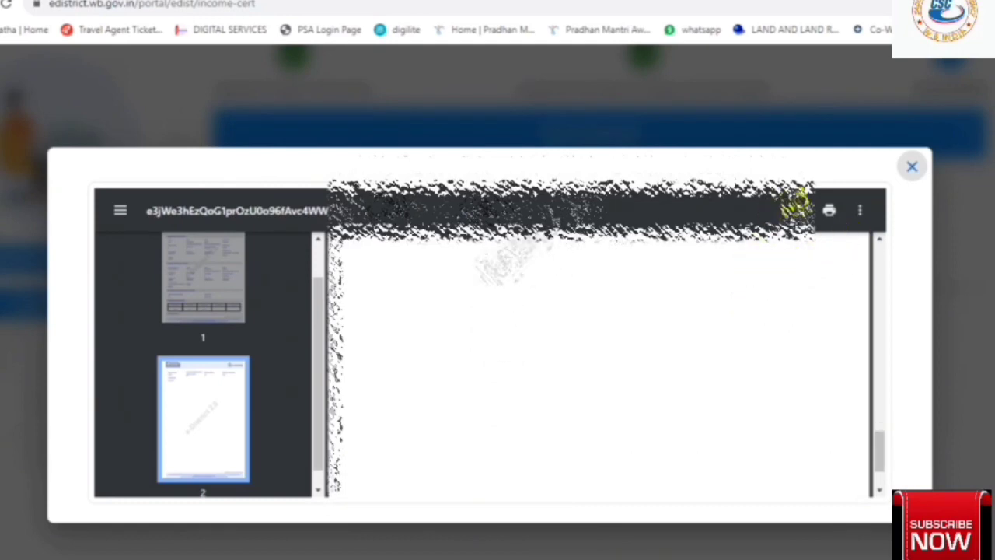
Save the application preview to the Downloads folder under the file name "download" and close the preview.
{"action": "left_click", "coordinate": [802, 213]}
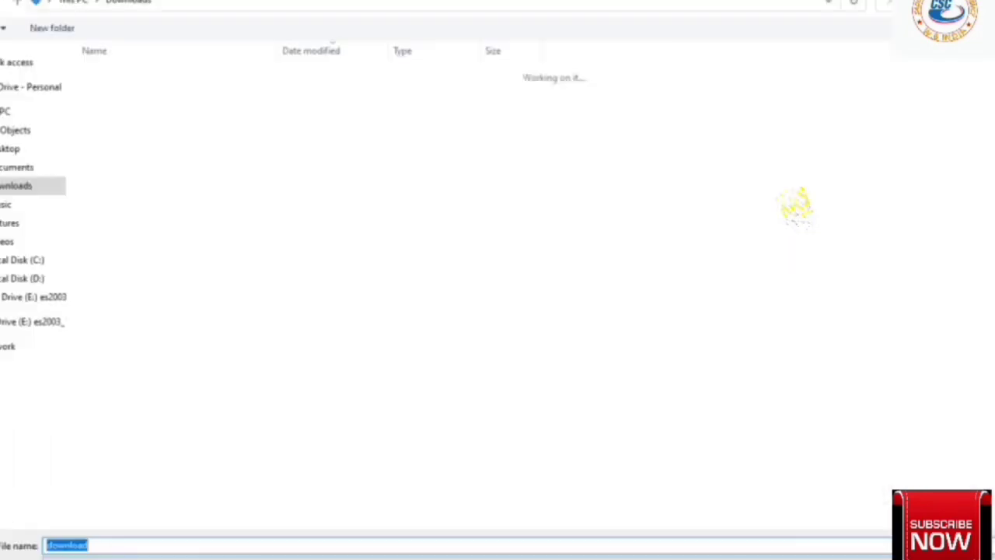
{"action": "key", "text": "Return"}
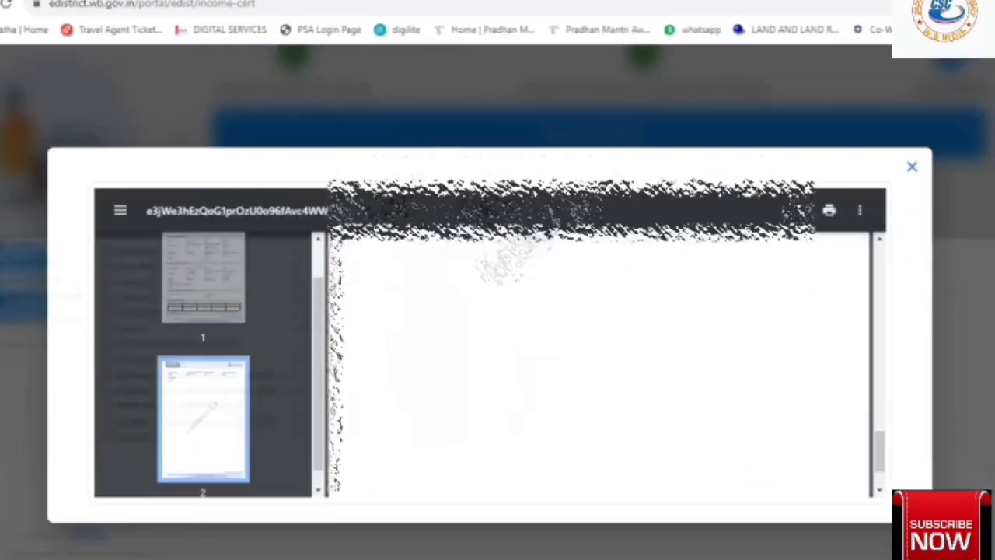
{"action": "left_click", "coordinate": [909, 165]}
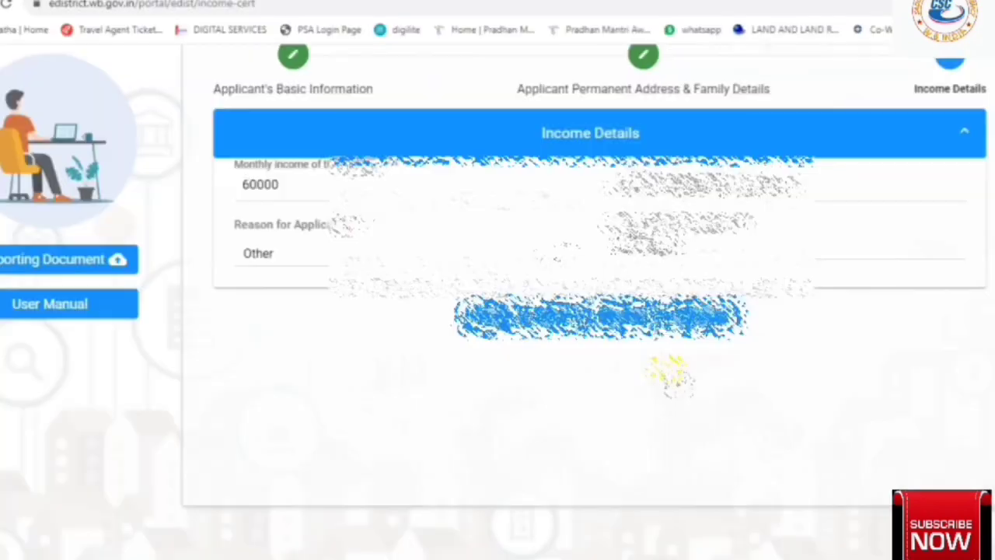
Submit the application to reach the document attachments, and check the file formats supported for the residential proof.
{"action": "left_click", "coordinate": [709, 317]}
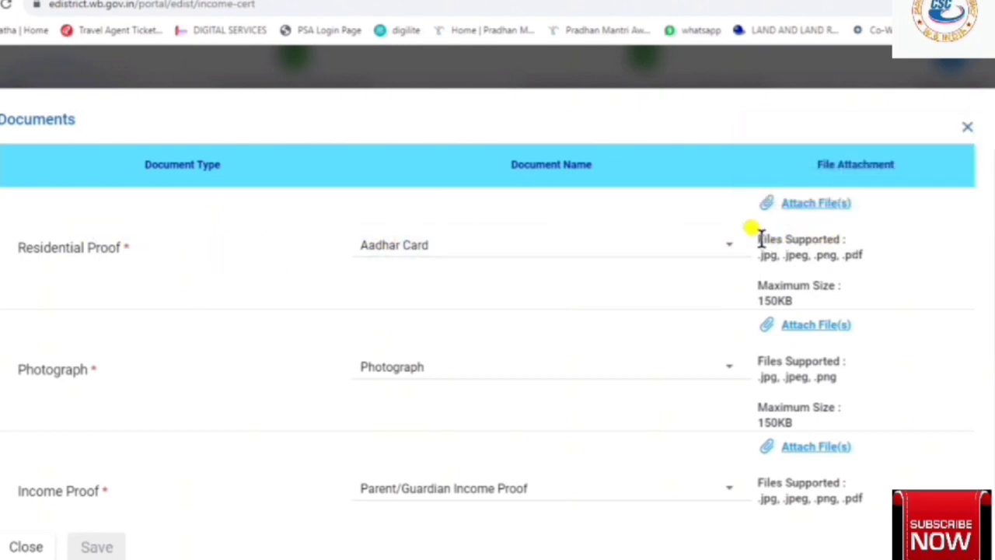
{"action": "left_click_drag", "start_coordinate": [761, 238], "coordinate": [833, 229]}
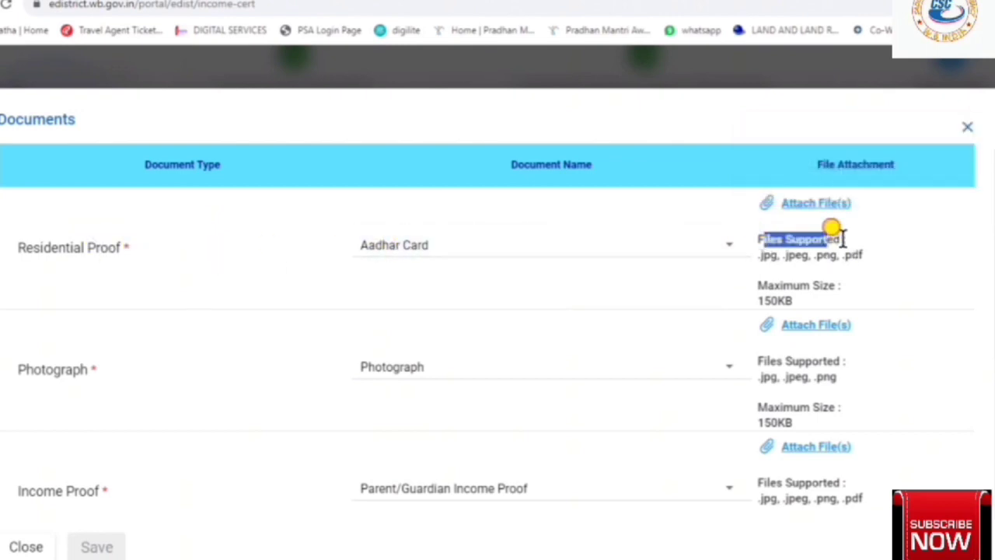
{"action": "left_click", "coordinate": [870, 271]}
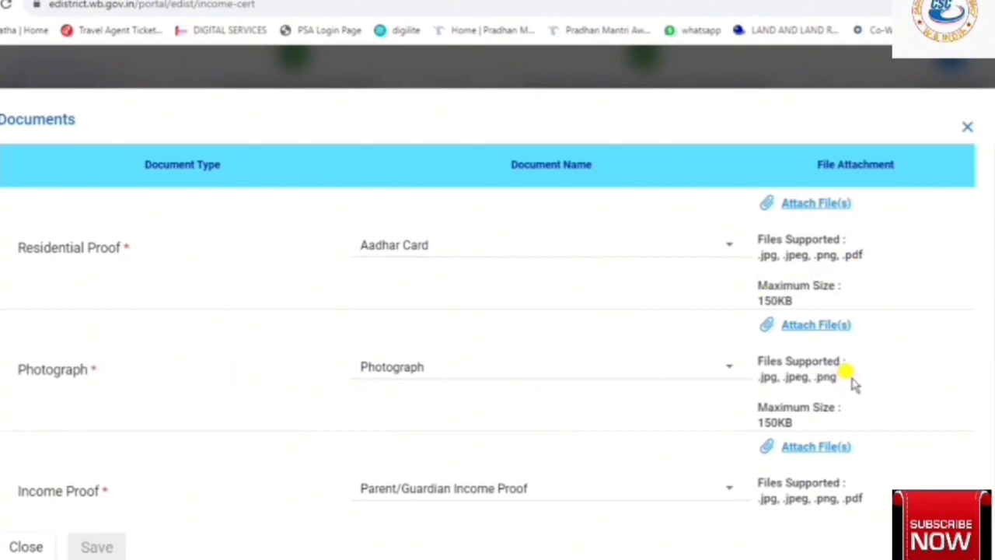
Attach the scan Scan2023-11-23_195053 from the Desktop as the Aadhar Card residential proof.
{"action": "scroll", "coordinate": [827, 396], "scroll_direction": "down", "scroll_amount": 1}
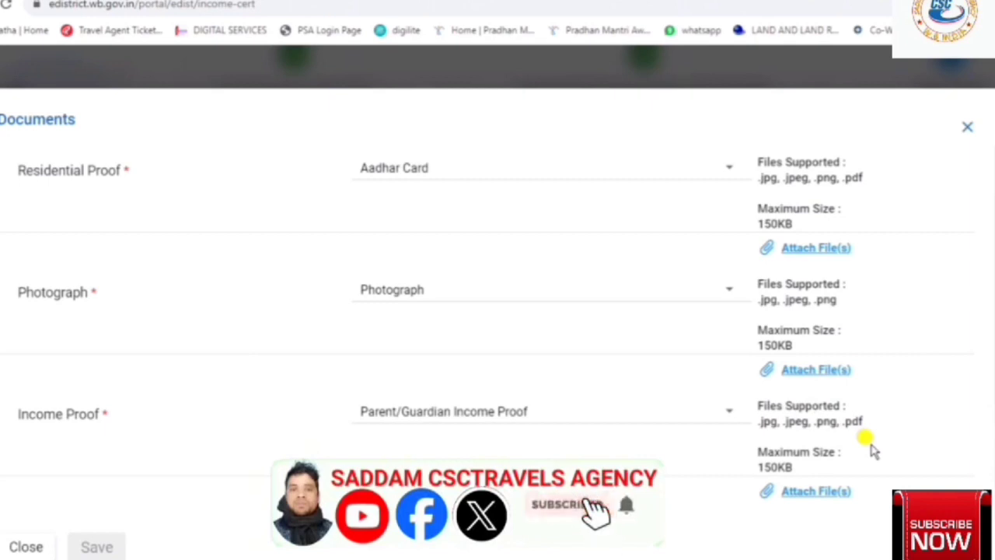
{"action": "scroll", "coordinate": [814, 223], "scroll_direction": "up", "scroll_amount": 1}
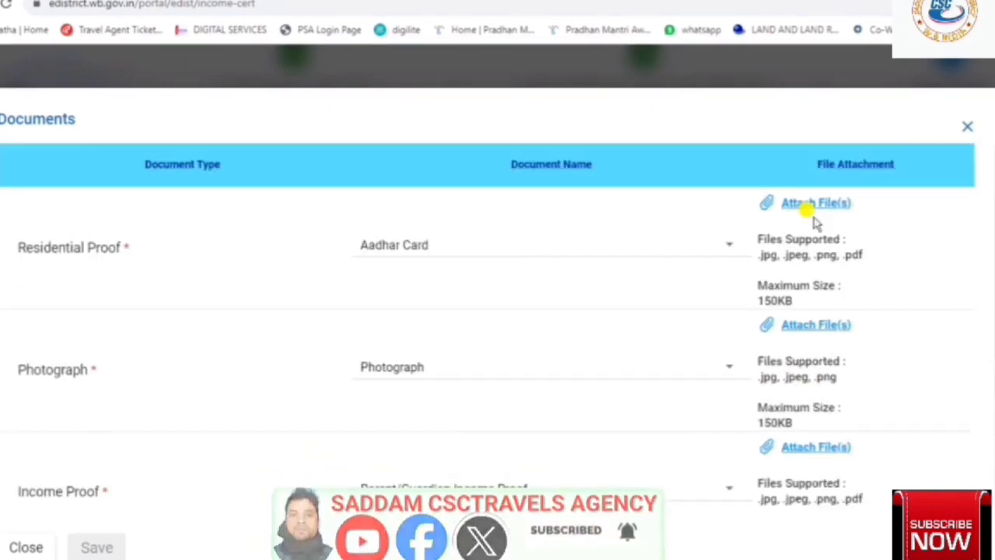
{"action": "left_click", "coordinate": [817, 205]}
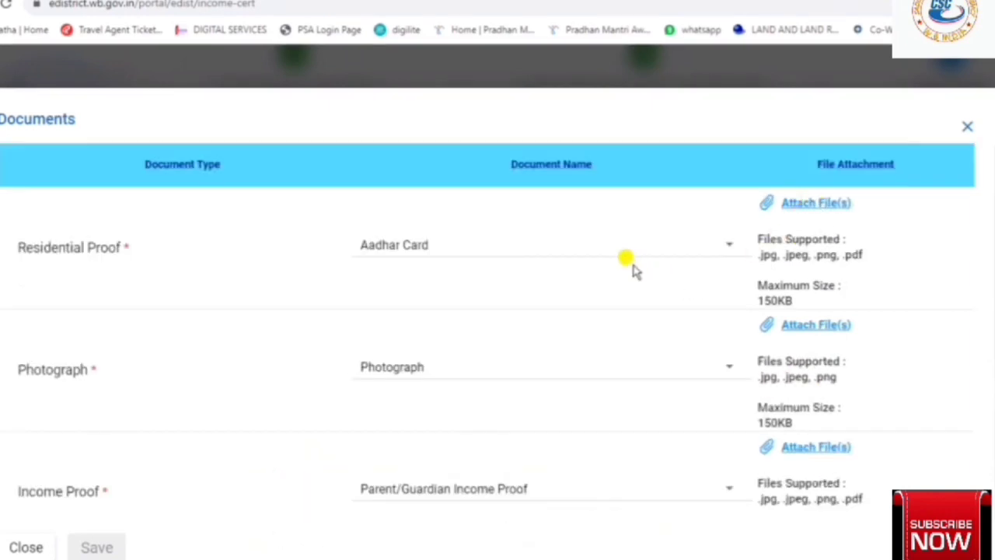
{"action": "scroll", "coordinate": [412, 408], "scroll_direction": "down", "scroll_amount": 3}
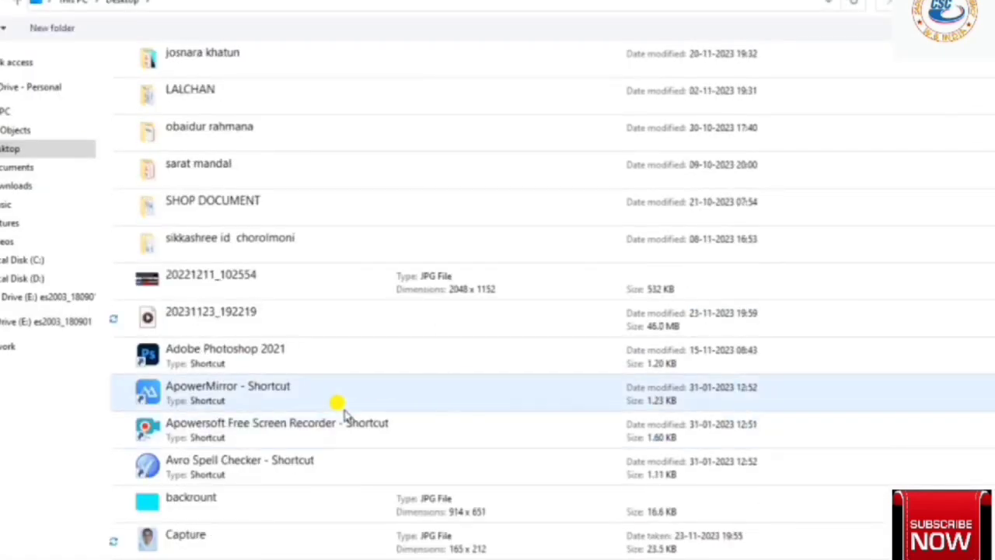
{"action": "scroll", "coordinate": [284, 372], "scroll_direction": "down", "scroll_amount": 1}
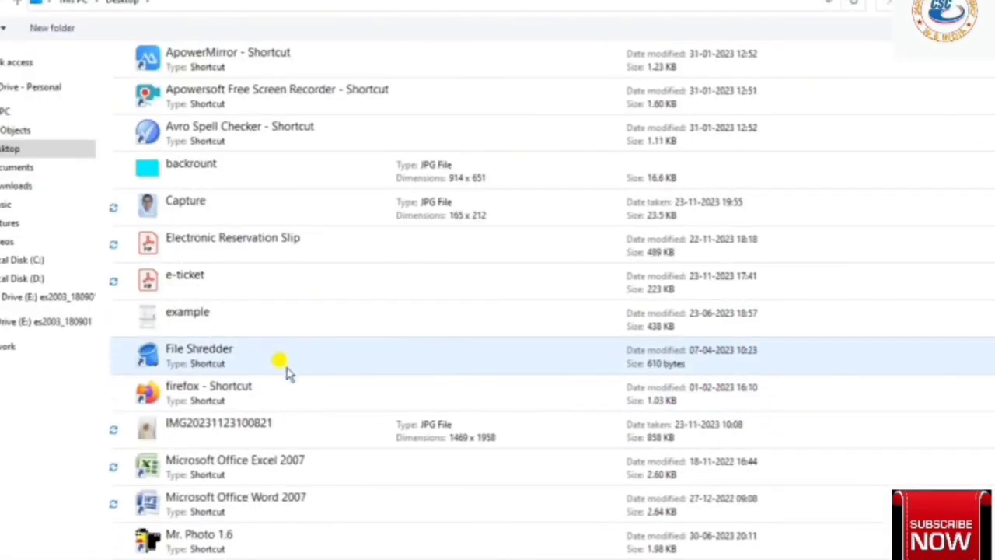
{"action": "scroll", "coordinate": [265, 427], "scroll_direction": "down", "scroll_amount": 1}
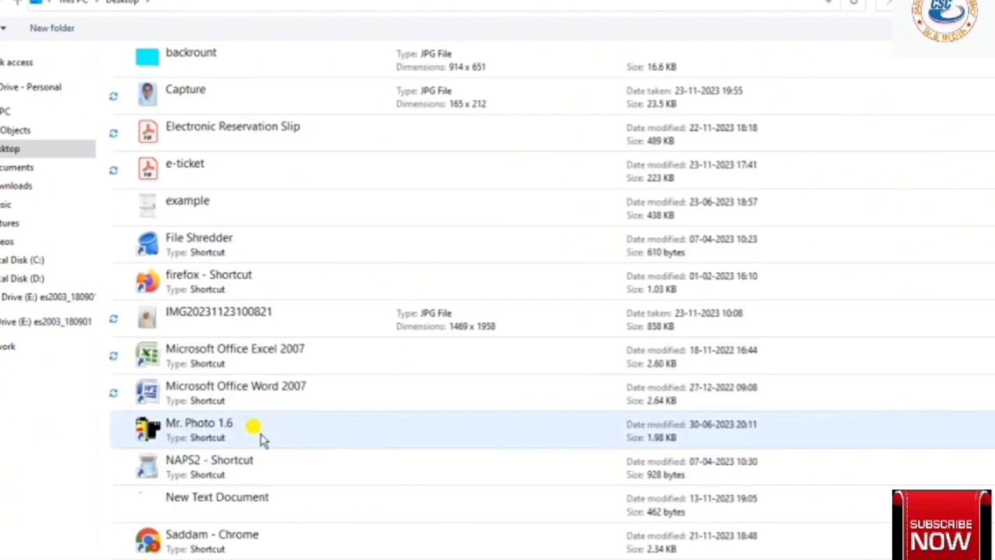
{"action": "scroll", "coordinate": [291, 287], "scroll_direction": "down", "scroll_amount": 2}
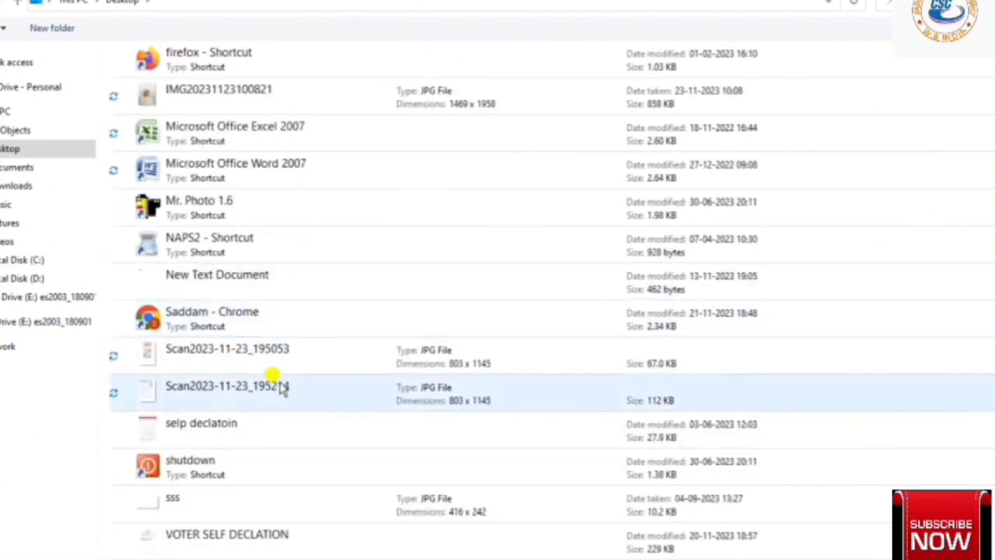
{"action": "double_click", "coordinate": [277, 349]}
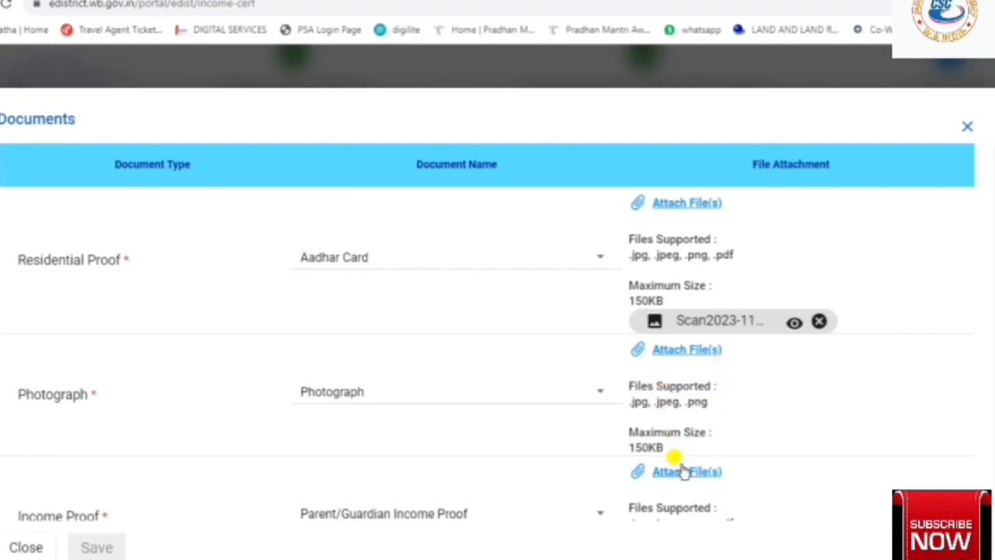
Attach the image Capture from the Desktop as the applicant's photograph.
{"action": "left_click", "coordinate": [666, 353]}
{"action": "scroll", "coordinate": [333, 311], "scroll_direction": "down", "scroll_amount": 2}
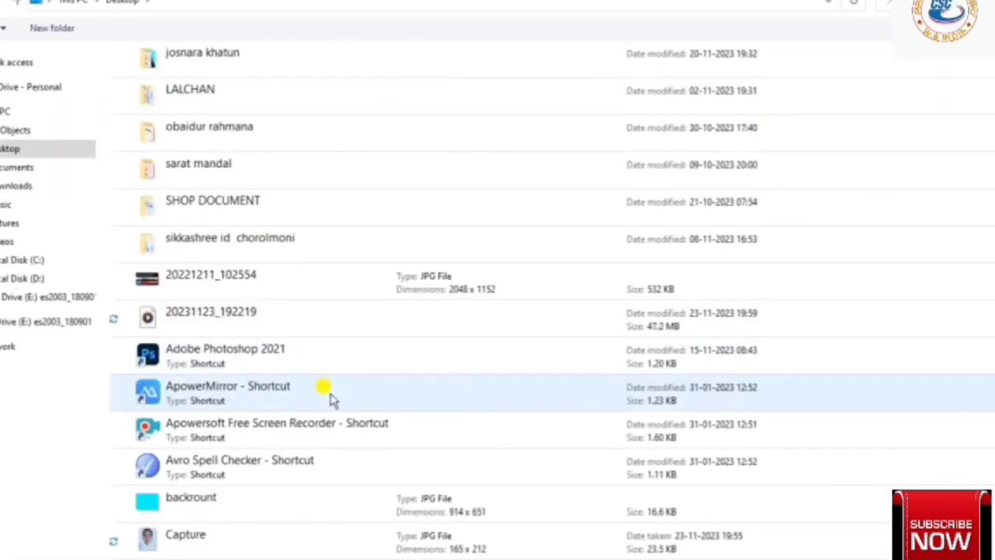
{"action": "scroll", "coordinate": [311, 420], "scroll_direction": "down", "scroll_amount": 1}
{"action": "double_click", "coordinate": [244, 438]}
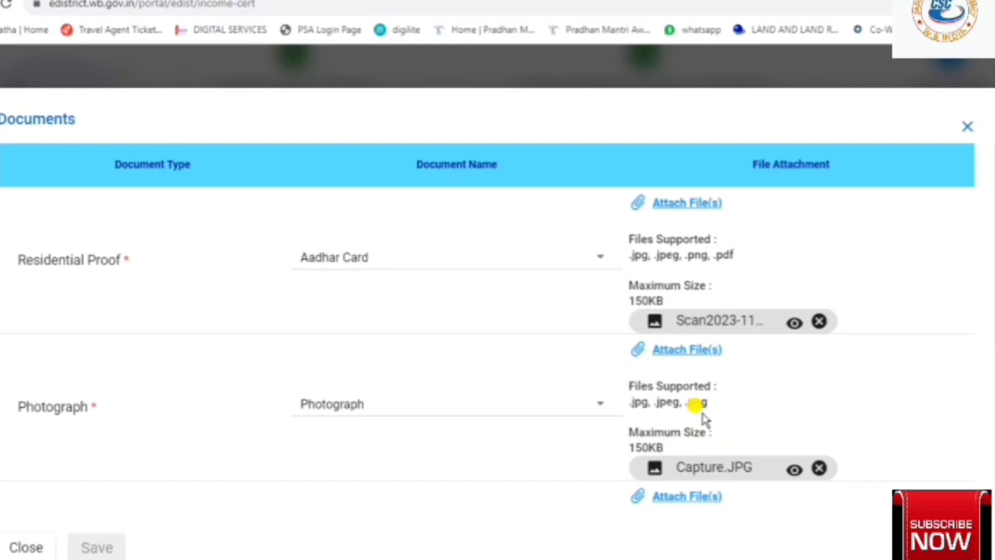
Attach the scan Scan2023-11-23_195214 from the Desktop as the Parent/Guardian Income Proof.
{"action": "scroll", "coordinate": [702, 418], "scroll_direction": "down", "scroll_amount": 1}
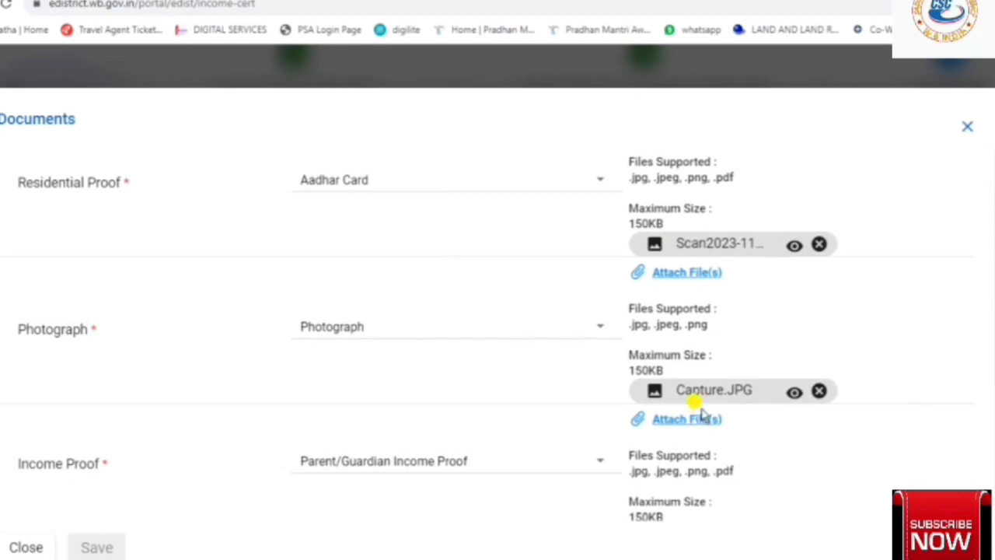
{"action": "left_click", "coordinate": [665, 421]}
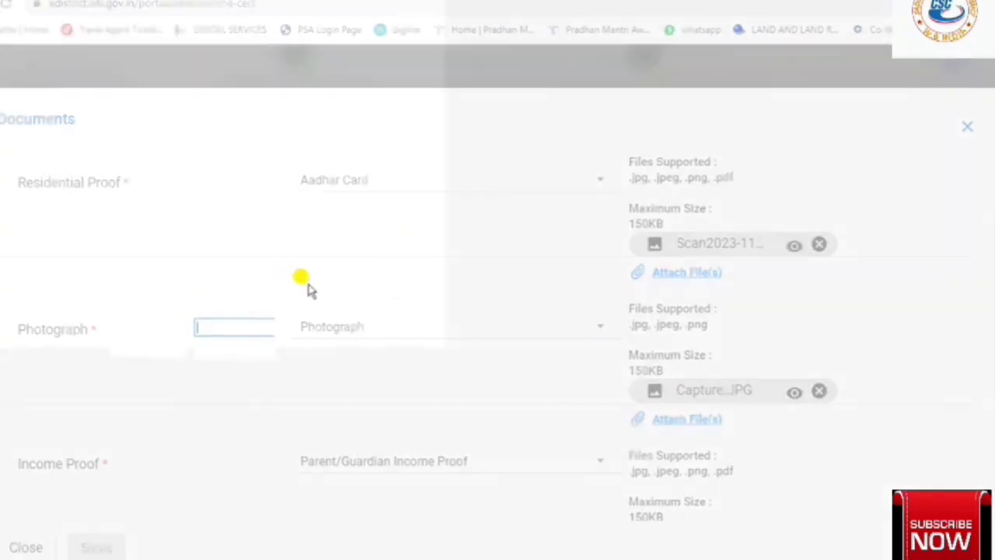
{"action": "scroll", "coordinate": [294, 420], "scroll_direction": "down", "scroll_amount": 3}
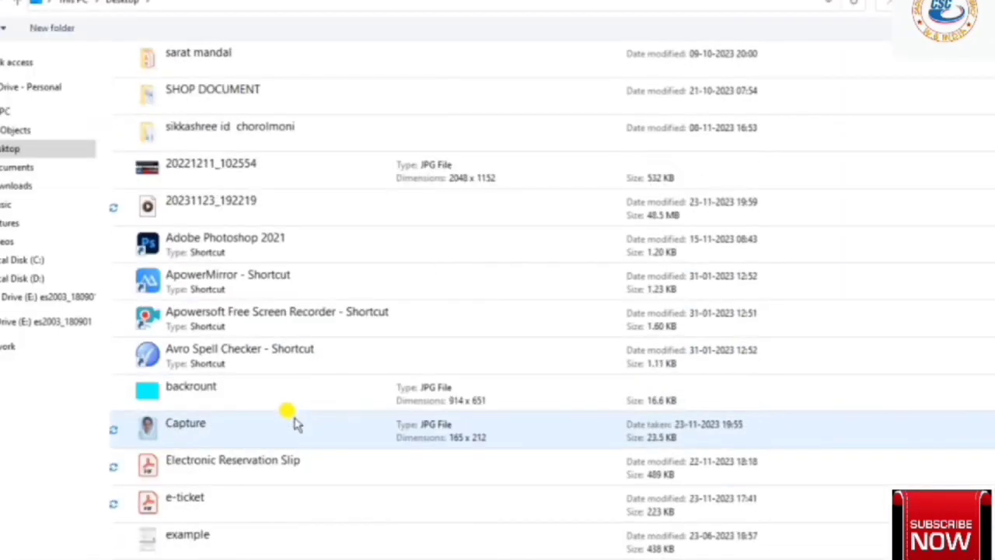
{"action": "scroll", "coordinate": [307, 480], "scroll_direction": "down", "scroll_amount": 2}
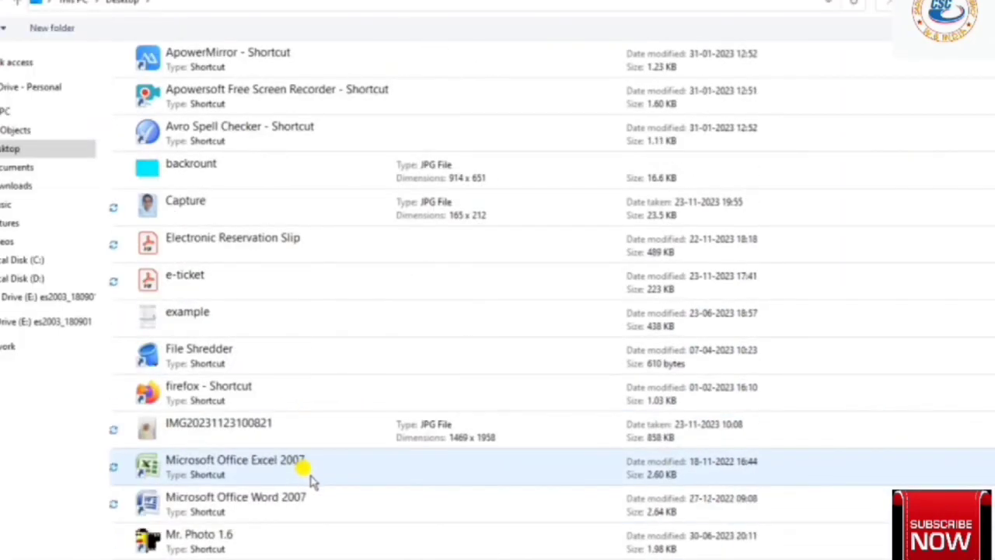
{"action": "scroll", "coordinate": [299, 451], "scroll_direction": "down", "scroll_amount": 1}
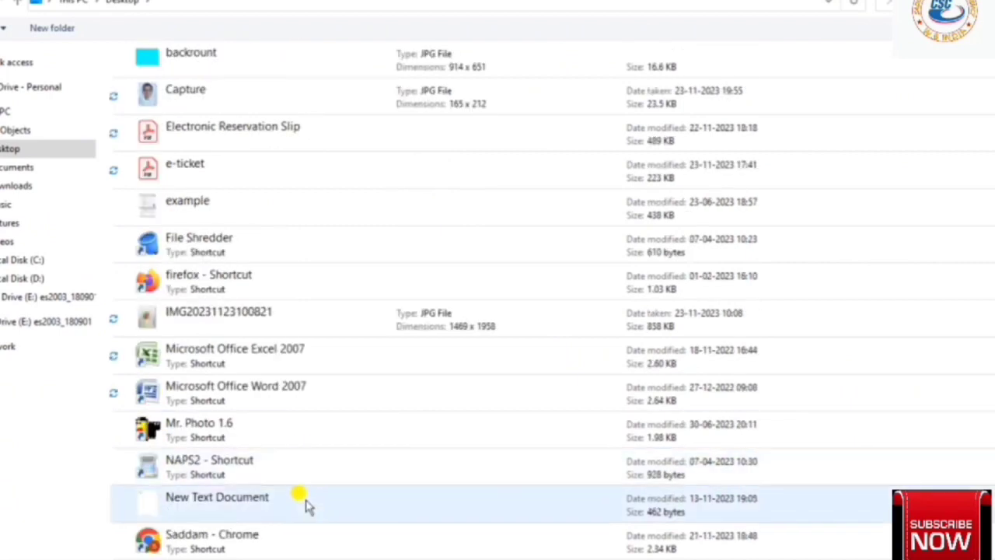
{"action": "scroll", "coordinate": [306, 501], "scroll_direction": "down", "scroll_amount": 1}
{"action": "double_click", "coordinate": [295, 505]}
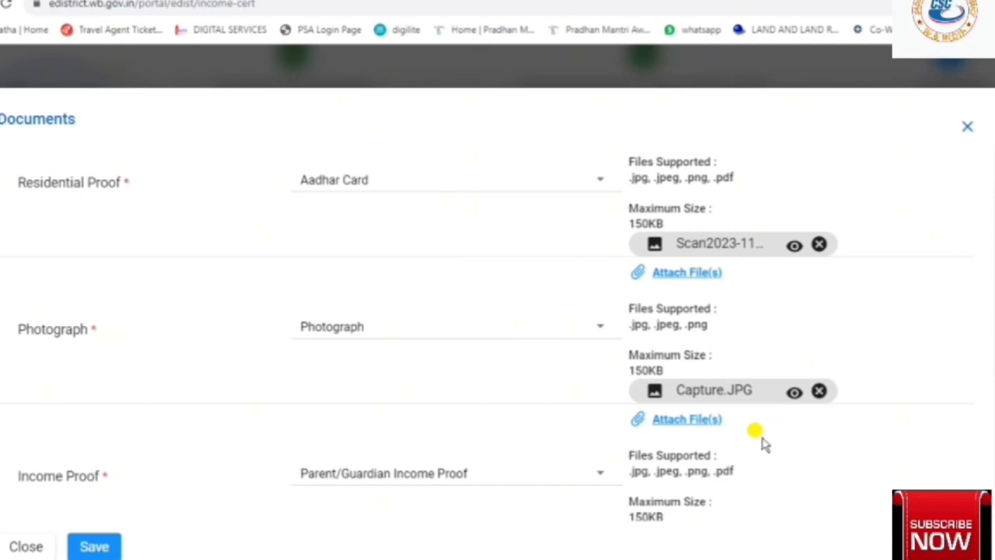
Attach the scan Scan2023-11-23_195214 from the Desktop as the Other Document under the other relevant documents.
{"action": "scroll", "coordinate": [762, 442], "scroll_direction": "down", "scroll_amount": 2}
{"action": "scroll", "coordinate": [566, 484], "scroll_direction": "down", "scroll_amount": 1}
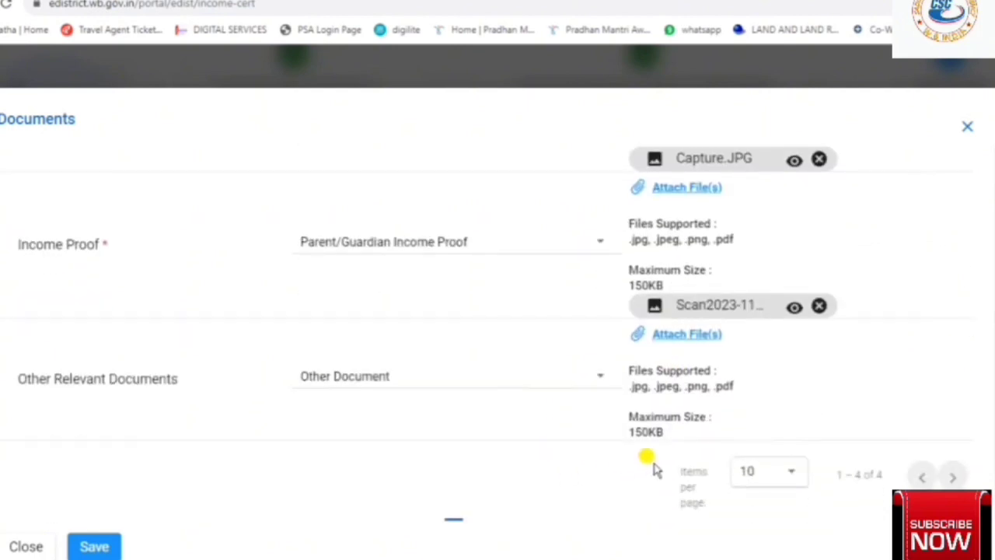
{"action": "scroll", "coordinate": [656, 469], "scroll_direction": "down", "scroll_amount": 1}
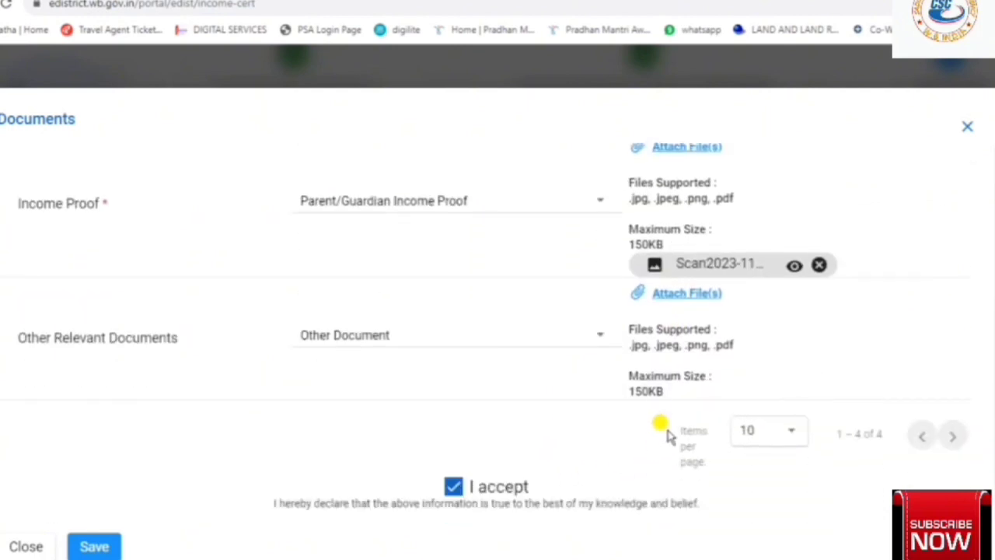
{"action": "left_click", "coordinate": [674, 308]}
{"action": "scroll", "coordinate": [387, 311], "scroll_direction": "down", "scroll_amount": 4}
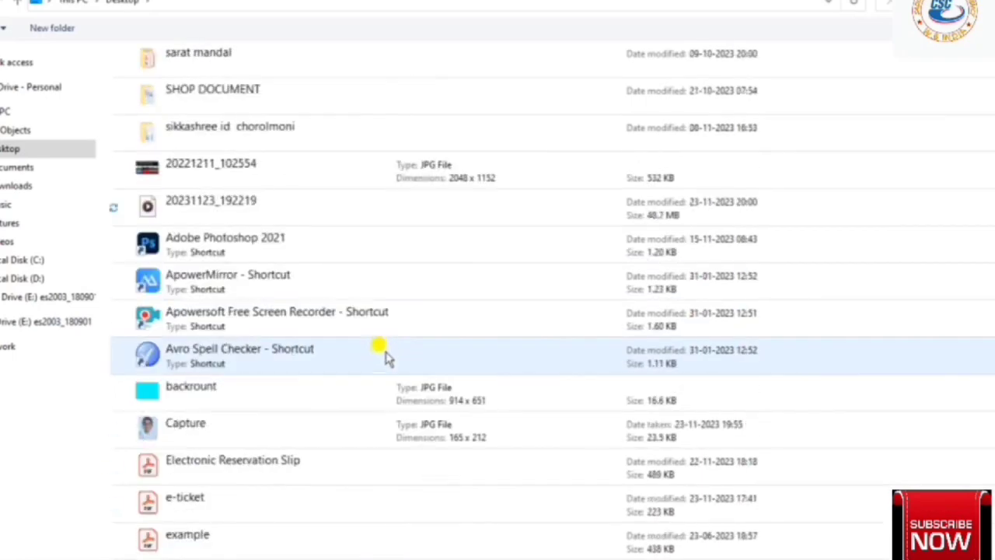
{"action": "scroll", "coordinate": [370, 389], "scroll_direction": "down", "scroll_amount": 1}
{"action": "scroll", "coordinate": [365, 422], "scroll_direction": "down", "scroll_amount": 2}
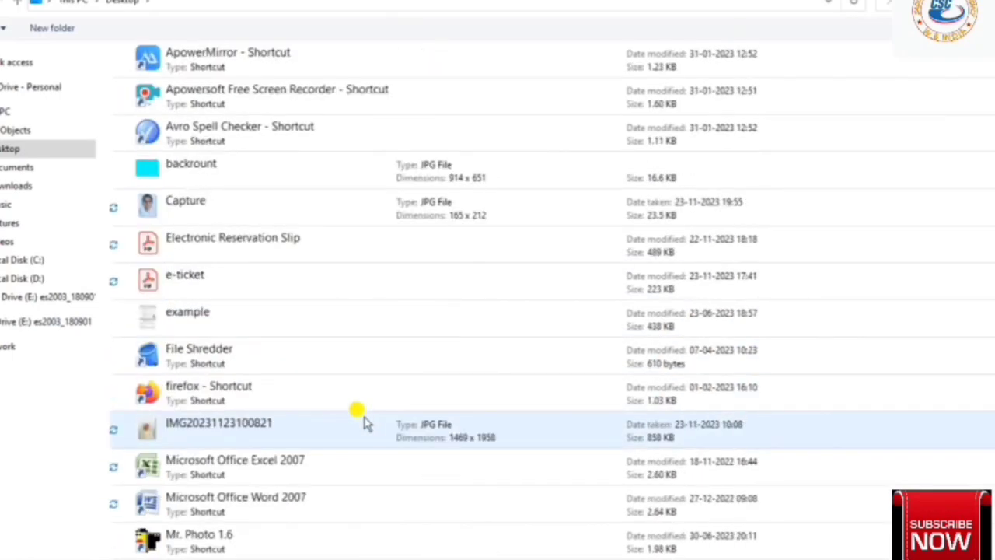
{"action": "scroll", "coordinate": [349, 411], "scroll_direction": "down", "scroll_amount": 3}
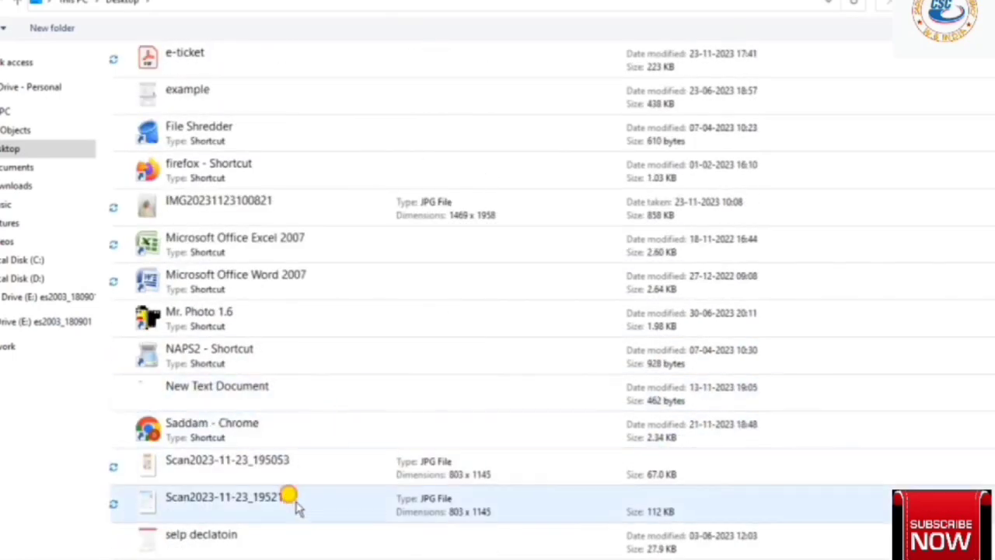
{"action": "double_click", "coordinate": [289, 504]}
Save the attached documents with the declaration accepted and confirm the submission of the application.
{"action": "scroll", "coordinate": [564, 439], "scroll_direction": "down", "scroll_amount": 1}
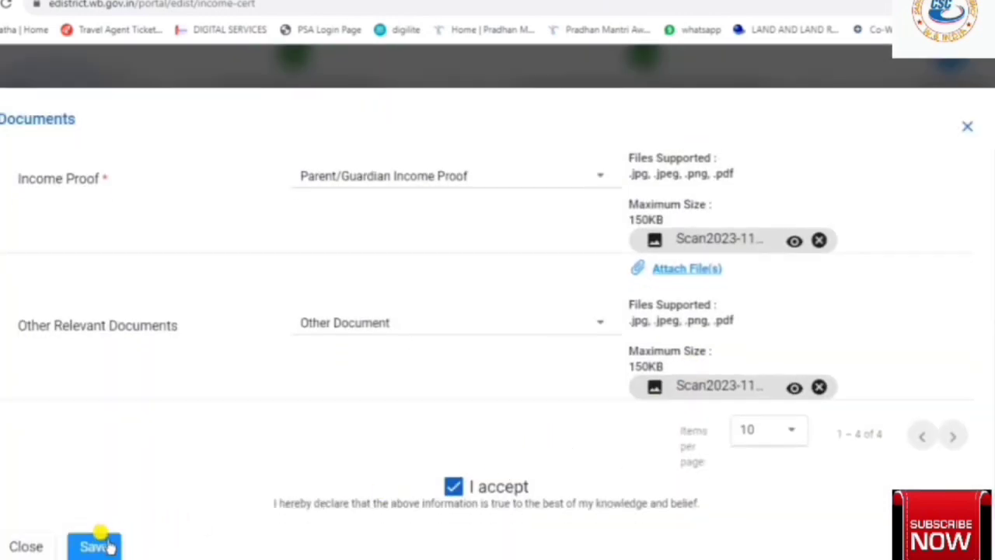
{"action": "left_click", "coordinate": [98, 546]}
{"action": "left_click", "coordinate": [700, 395]}
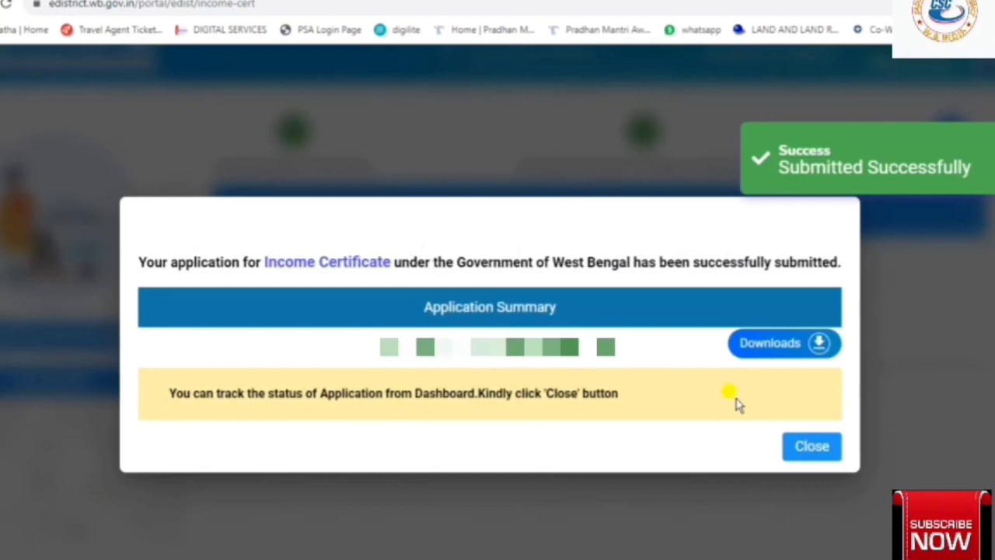
Download the application acknowledgement and open the PDF to review it down to the end of the page.
{"action": "left_click", "coordinate": [785, 348]}
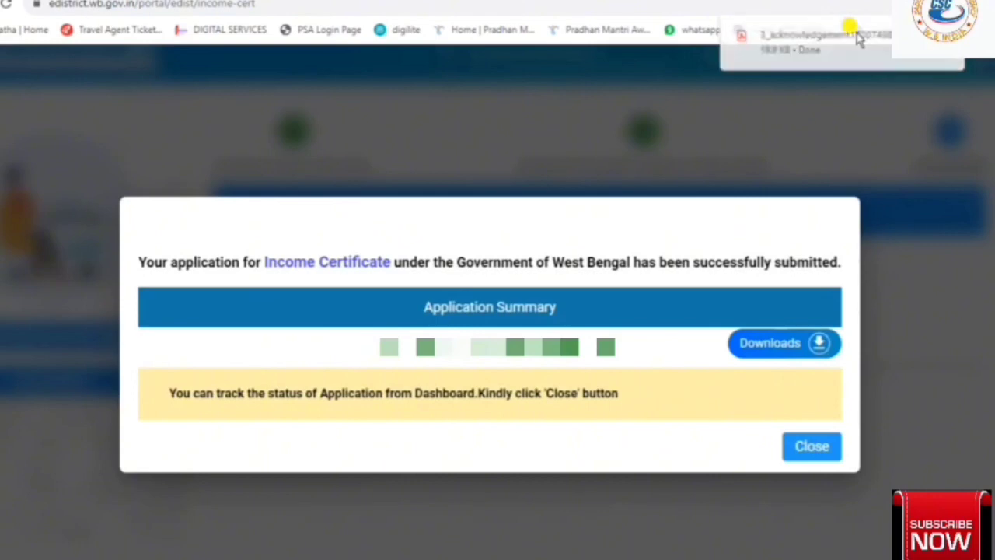
{"action": "left_click", "coordinate": [864, 39]}
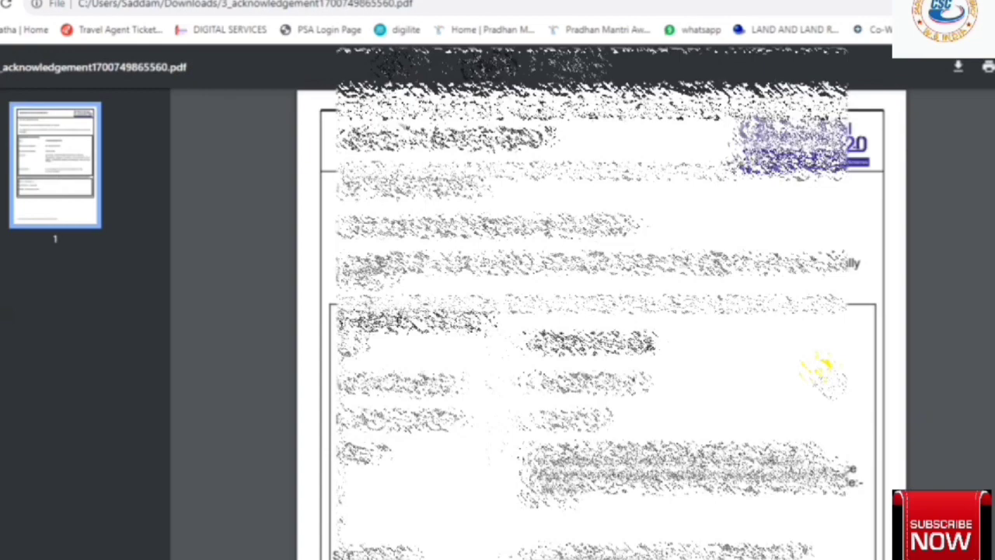
{"action": "scroll", "coordinate": [822, 373], "scroll_direction": "down", "scroll_amount": 5}
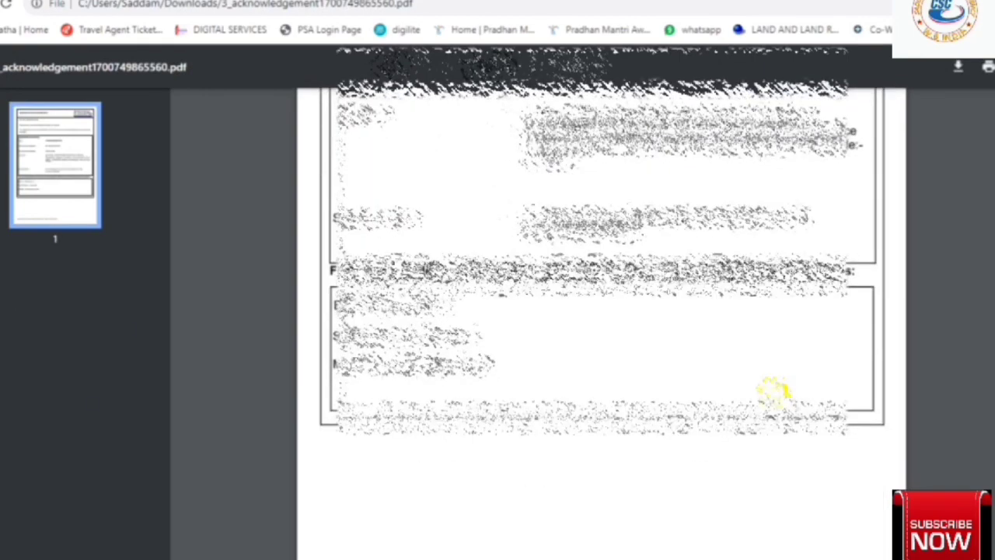
{"action": "scroll", "coordinate": [773, 396], "scroll_direction": "up", "scroll_amount": 5}
Print the acknowledgement PDF, choosing a paper printer as the destination, and look over the document again.
{"action": "left_click", "coordinate": [986, 68]}
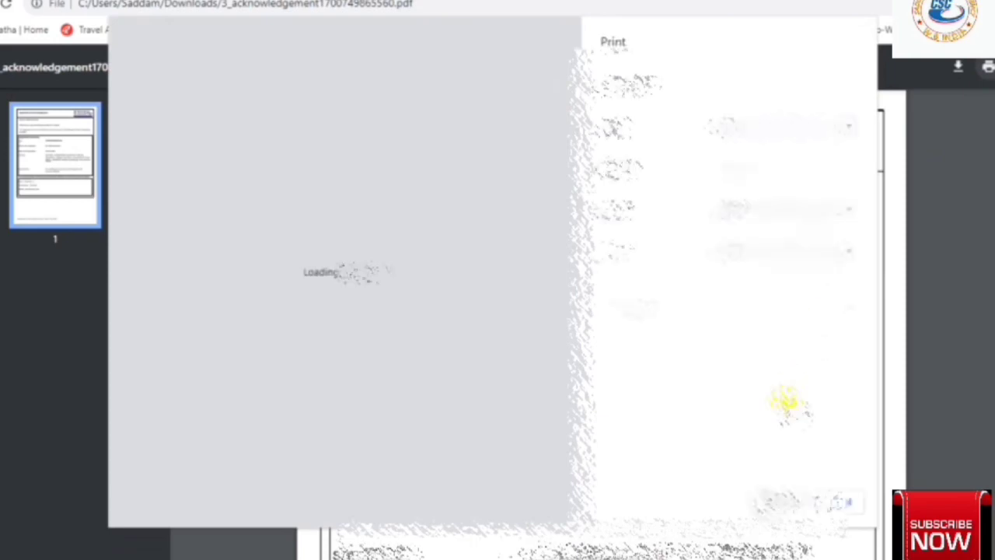
{"action": "left_click", "coordinate": [802, 88]}
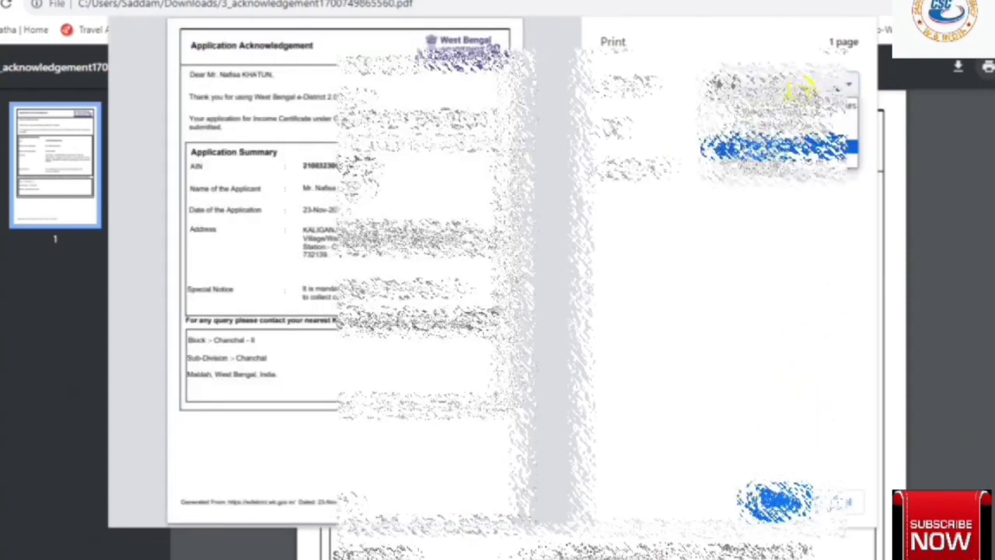
{"action": "left_click", "coordinate": [835, 101]}
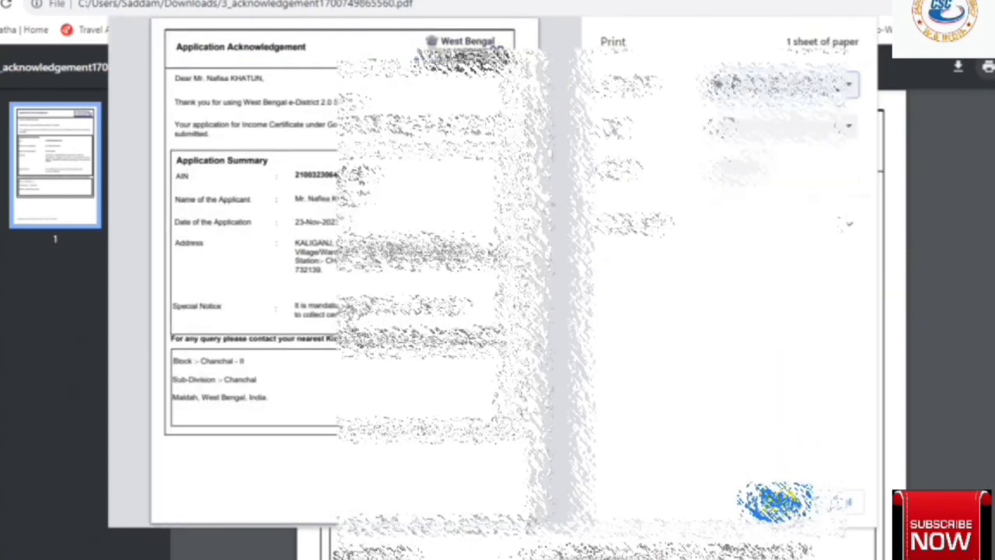
{"action": "left_click", "coordinate": [776, 501]}
{"action": "scroll", "coordinate": [667, 284], "scroll_direction": "down", "scroll_amount": 5}
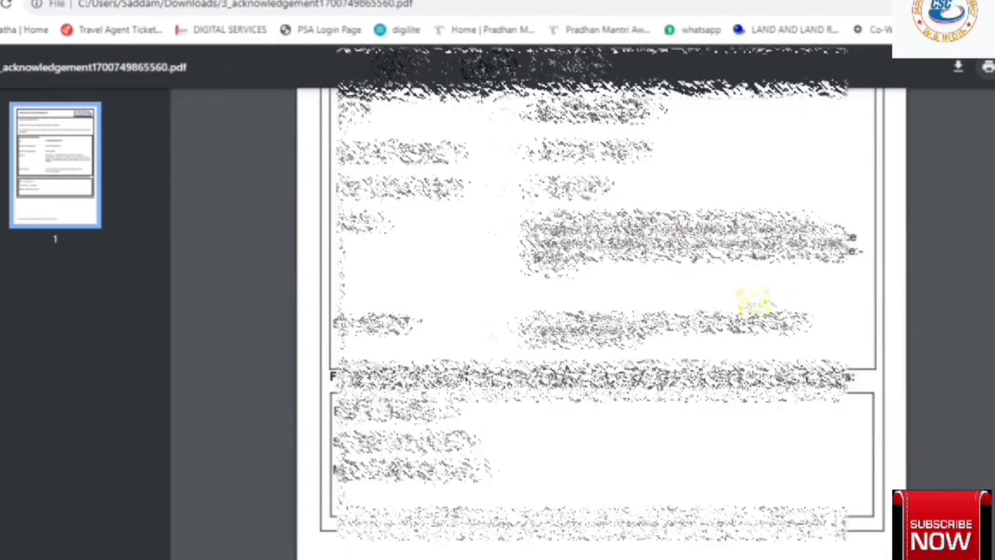
{"action": "scroll", "coordinate": [794, 330], "scroll_direction": "up", "scroll_amount": 3}
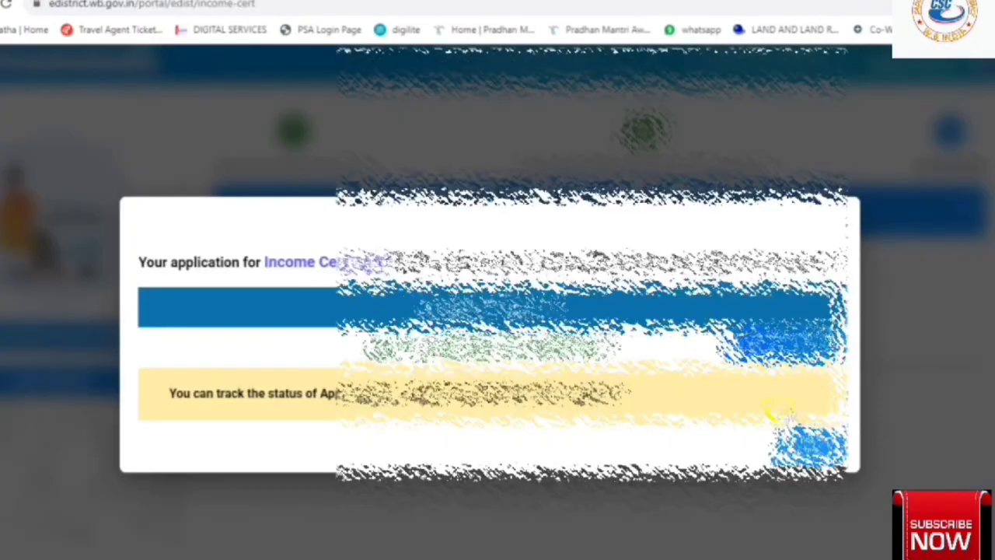
Close the submission summary and open the tracking details of the submitted Income Certificate application from the dashboard.
{"action": "left_click", "coordinate": [809, 448]}
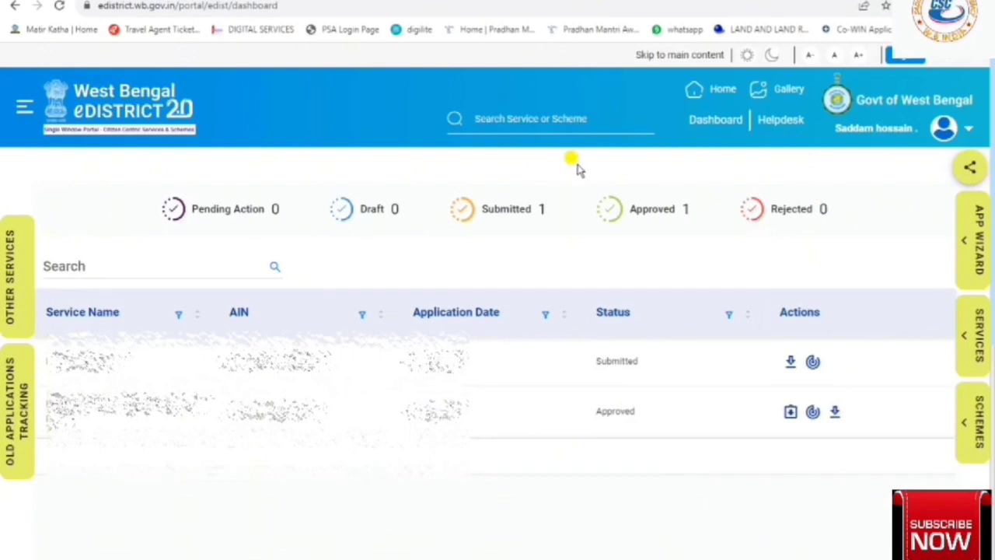
{"action": "scroll", "coordinate": [734, 178], "scroll_direction": "down", "scroll_amount": 2}
{"action": "scroll", "coordinate": [733, 178], "scroll_direction": "up", "scroll_amount": 2}
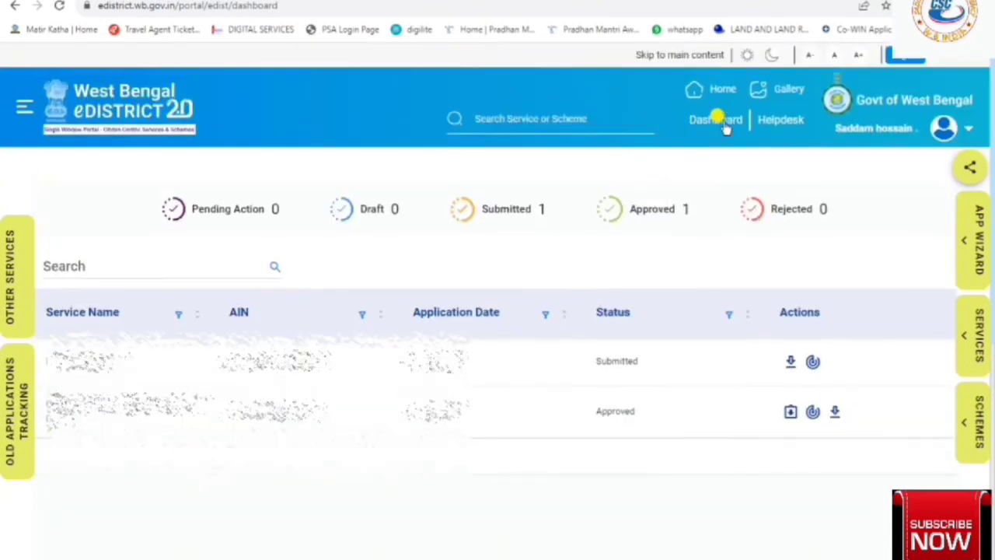
{"action": "scroll", "coordinate": [766, 334], "scroll_direction": "down", "scroll_amount": 3}
{"action": "scroll", "coordinate": [762, 314], "scroll_direction": "up", "scroll_amount": 3}
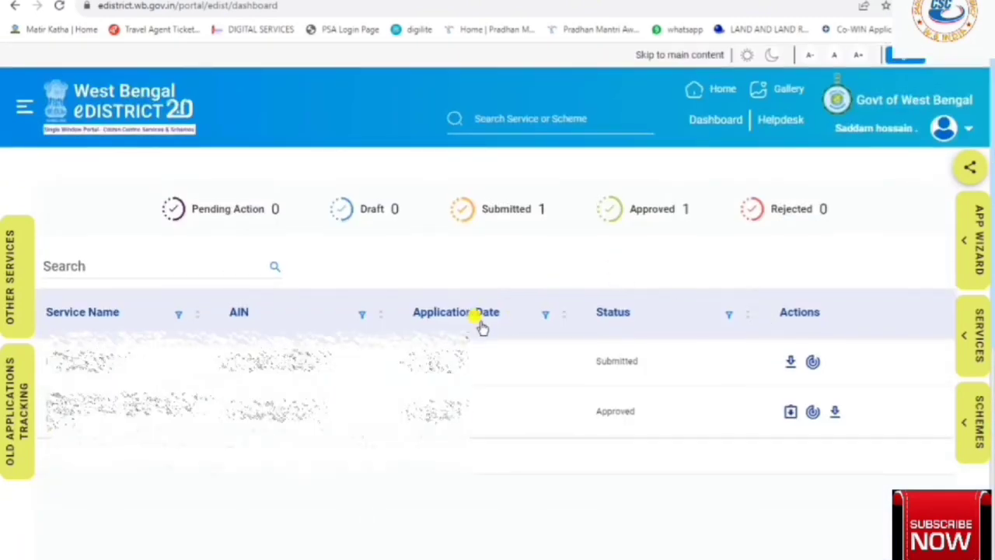
{"action": "left_click", "coordinate": [815, 361]}
{"action": "scroll", "coordinate": [373, 342], "scroll_direction": "down", "scroll_amount": 1}
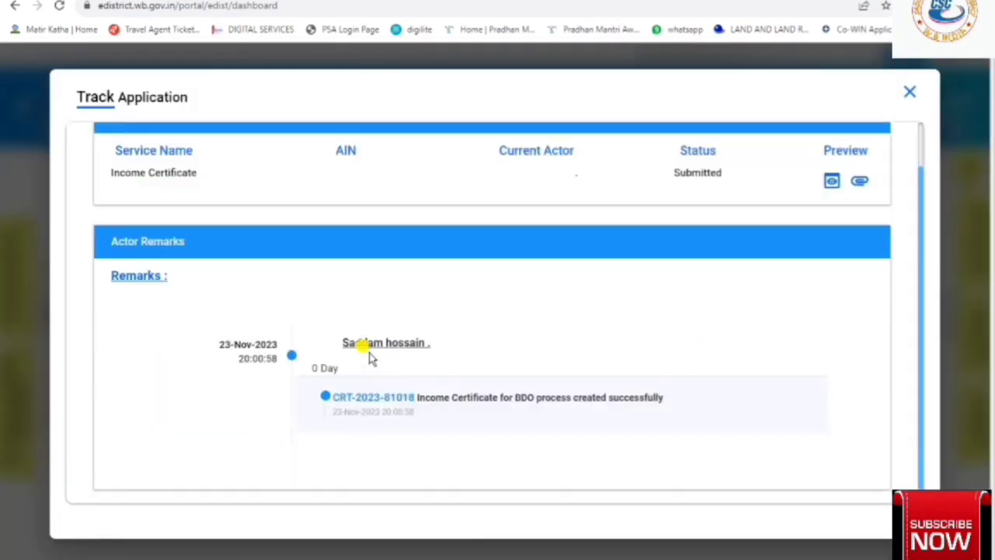
Review the tracked application's service name, AIN, current actor and status, and read the entry under the actor remarks.
{"action": "left_click_drag", "start_coordinate": [119, 173], "coordinate": [209, 179]}
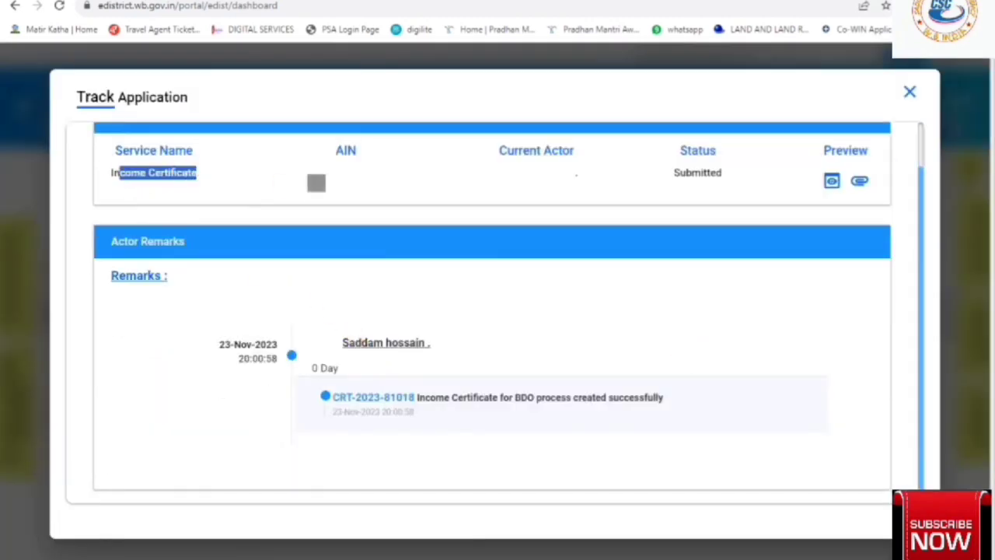
{"action": "left_click", "coordinate": [316, 183]}
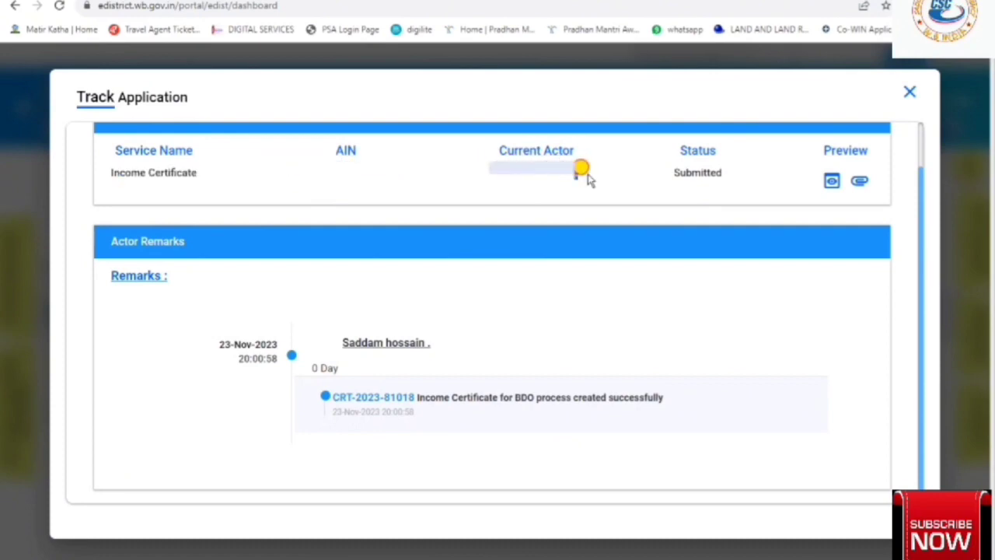
{"action": "left_click_drag", "start_coordinate": [674, 173], "coordinate": [707, 175]}
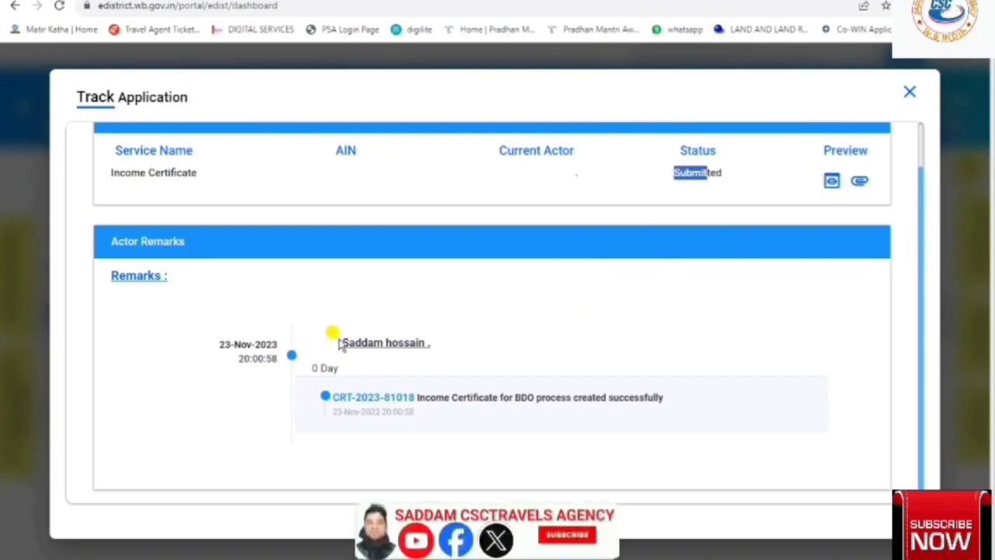
{"action": "left_click_drag", "start_coordinate": [348, 341], "coordinate": [366, 381]}
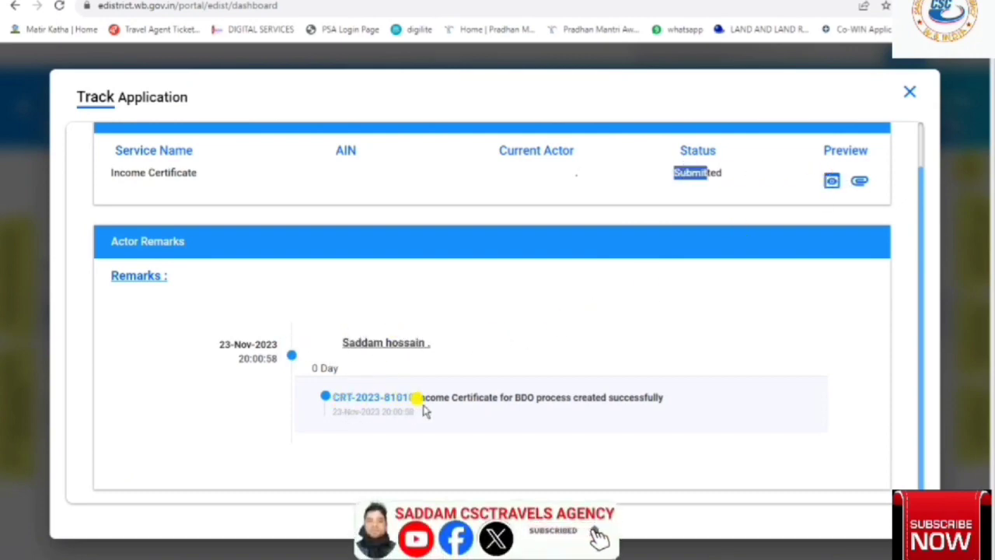
{"action": "left_click_drag", "start_coordinate": [458, 402], "coordinate": [676, 409]}
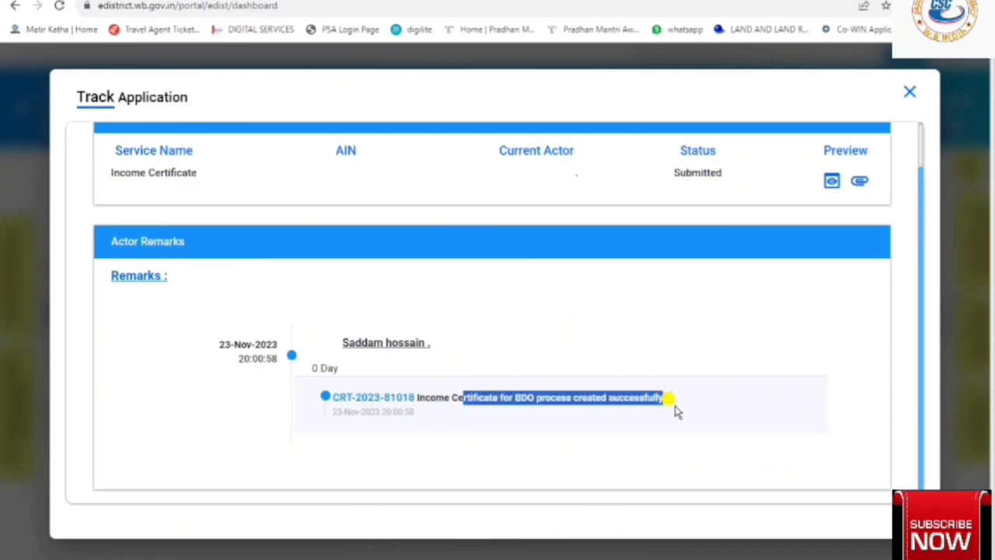
{"action": "left_click", "coordinate": [683, 420]}
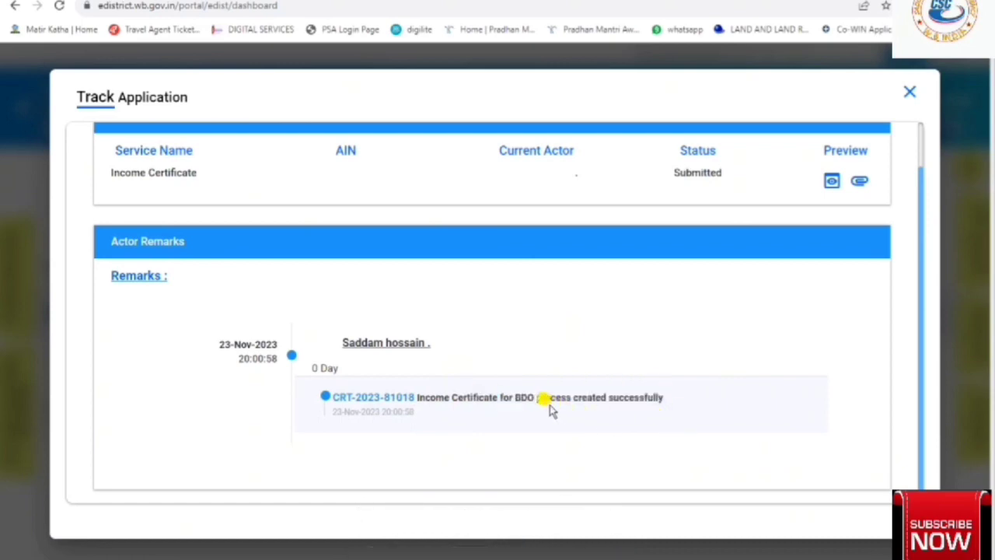